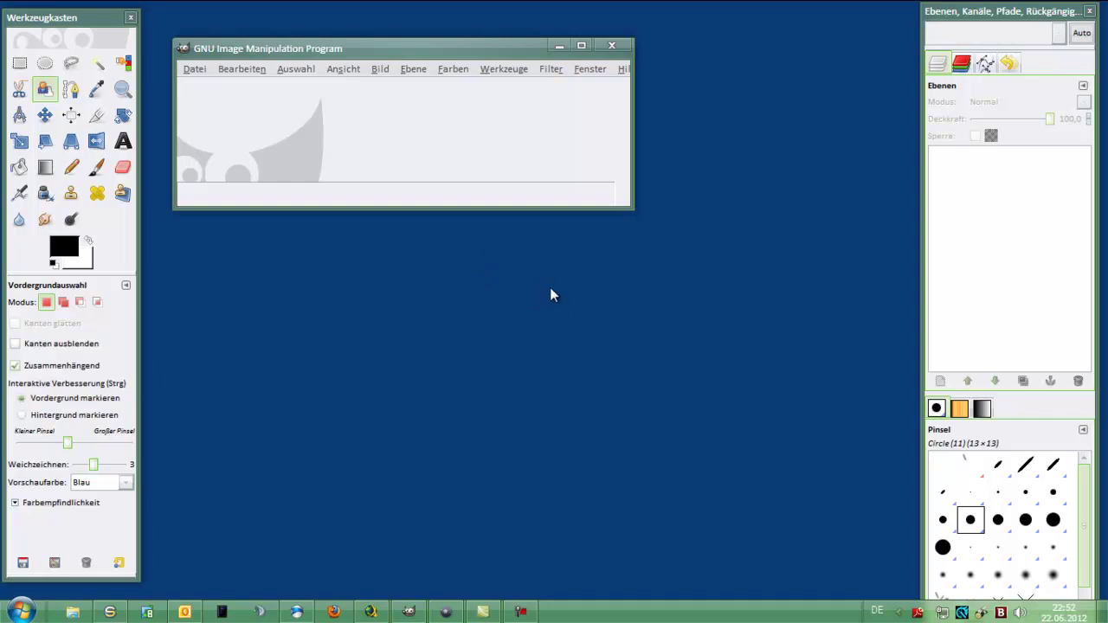
# Step: Open sculpture-photo.jpg from the tut bilder folder via Datei > Öffnen
pyautogui.click(531, 349)
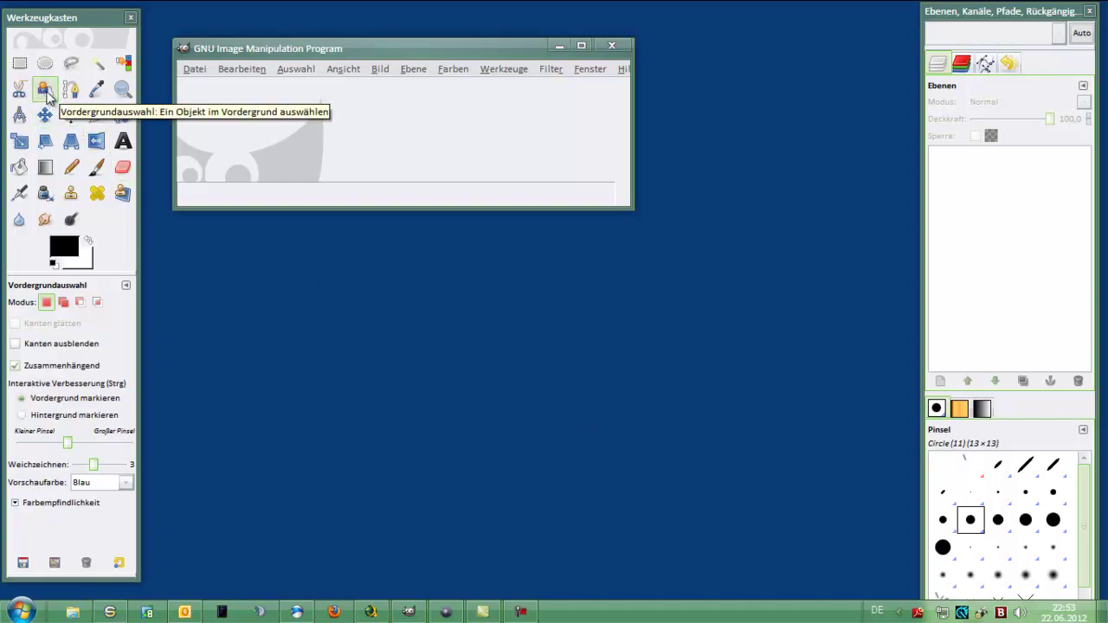
pyautogui.click(472, 276)
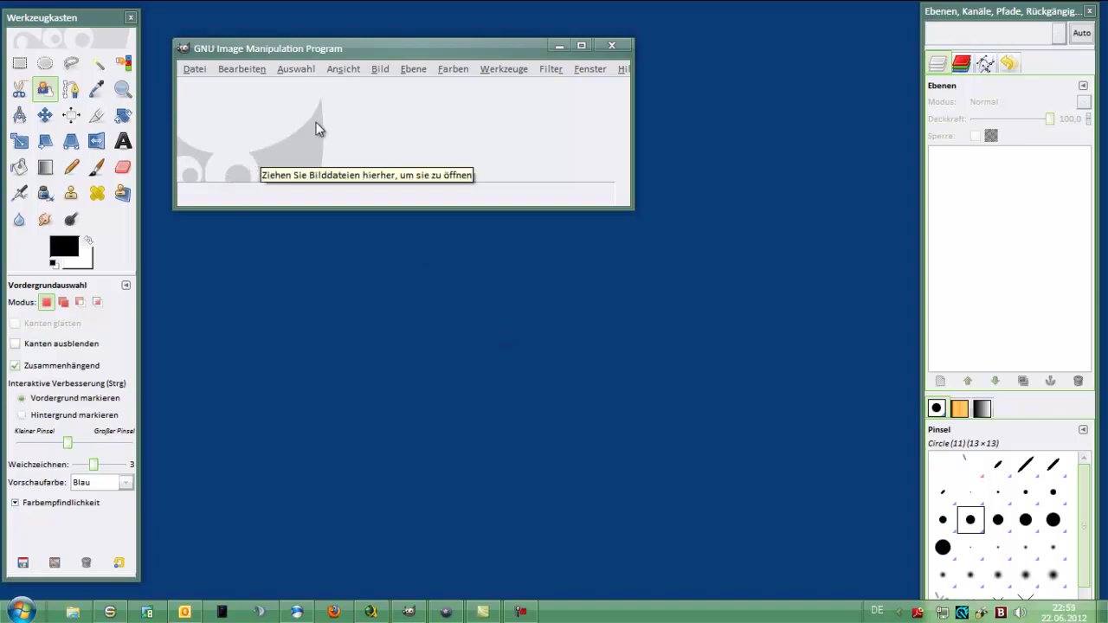
pyautogui.click(192, 70)
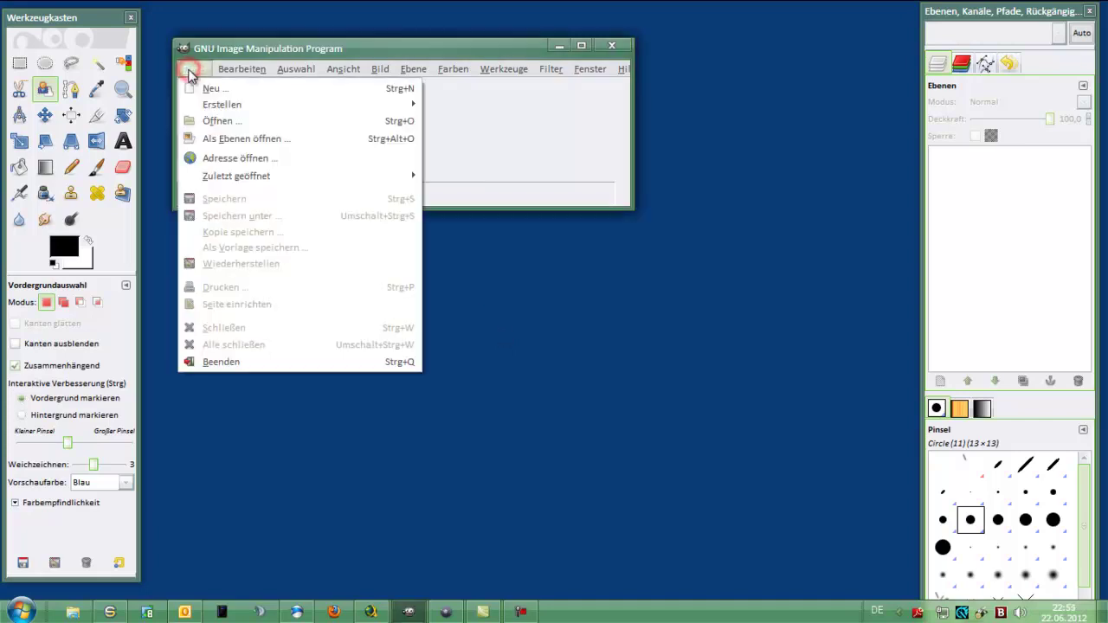
pyautogui.click(214, 123)
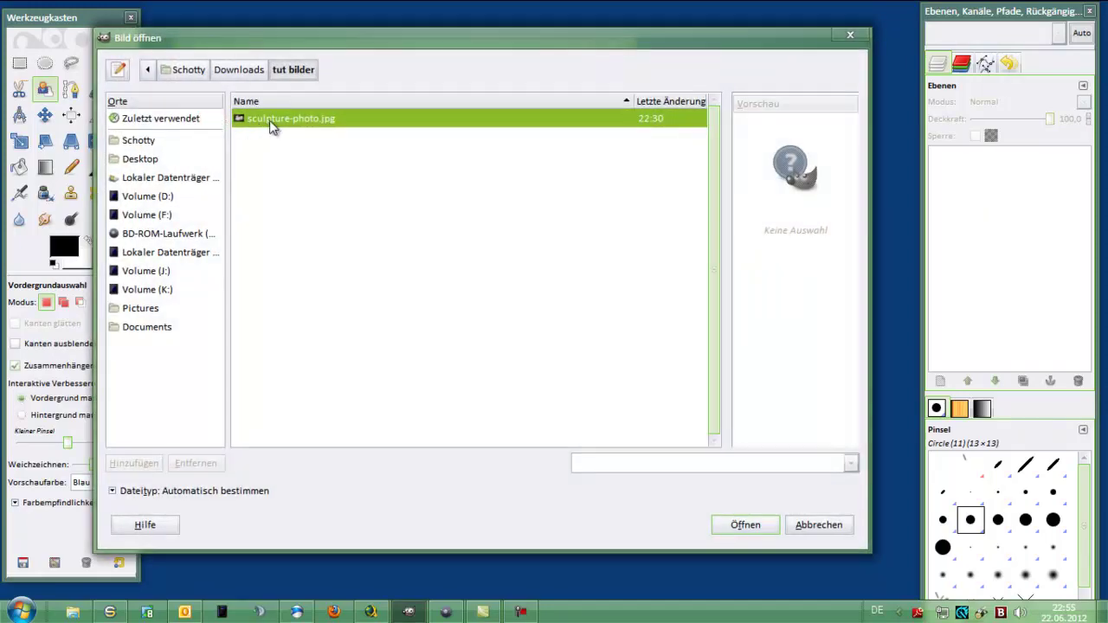
pyautogui.click(268, 121)
pyautogui.click(738, 526)
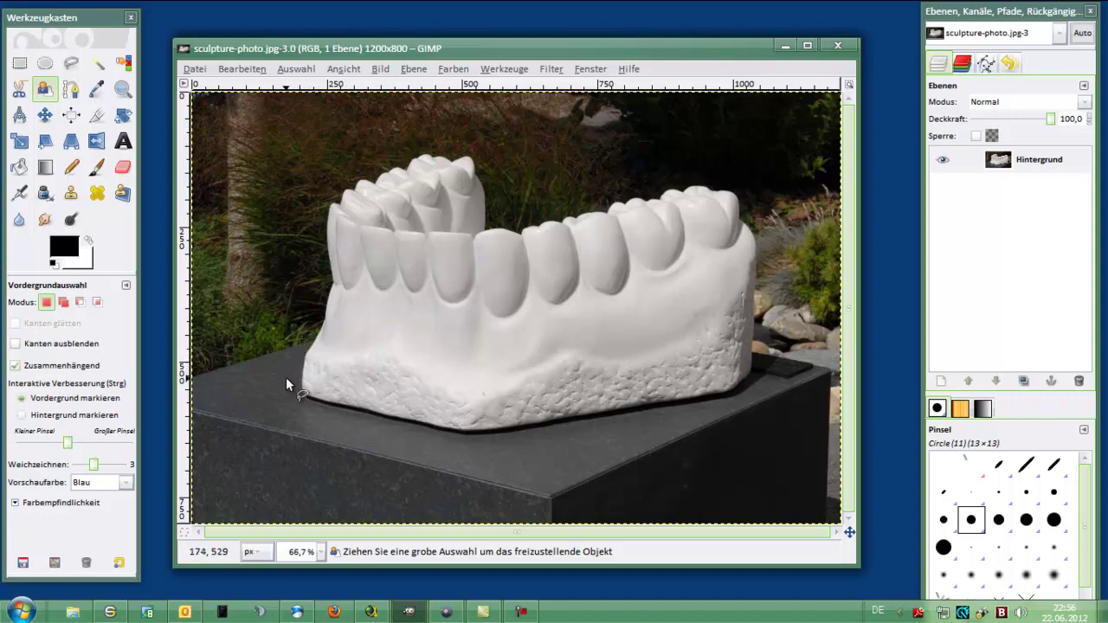
# Step: Drag a rough Foreground Select lasso around the teeth sculpture
pyautogui.moveTo(286, 378)
pyautogui.mouseDown()
pyautogui.moveTo(308, 218)
pyautogui.moveTo(417, 135)
pyautogui.moveTo(470, 123)
pyautogui.moveTo(507, 144)
pyautogui.moveTo(514, 211)
pyautogui.moveTo(559, 194)
pyautogui.moveTo(758, 175)
pyautogui.moveTo(777, 215)
pyautogui.moveTo(771, 408)
pyautogui.moveTo(602, 440)
pyautogui.moveTo(415, 442)
pyautogui.moveTo(355, 429)
pyautogui.moveTo(287, 388)
pyautogui.moveTo(288, 376)
pyautogui.mouseUp()
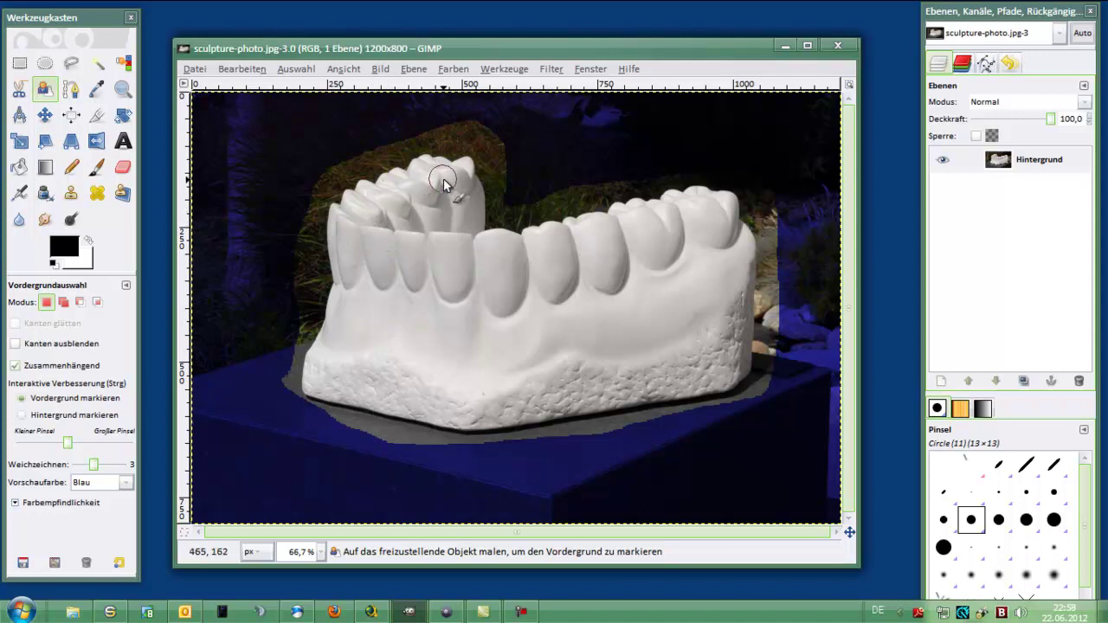
# Step: Paint the top tooth and white streak as foreground, then compute the extraction
pyautogui.moveTo(445, 179)
pyautogui.mouseDown()
pyautogui.moveTo(353, 218)
pyautogui.moveTo(361, 301)
pyautogui.moveTo(330, 372)
pyautogui.moveTo(345, 392)
pyautogui.moveTo(562, 405)
pyautogui.moveTo(723, 368)
pyautogui.moveTo(741, 310)
pyautogui.moveTo(723, 212)
pyautogui.moveTo(424, 267)
pyautogui.moveTo(381, 256)
pyautogui.moveTo(376, 237)
pyautogui.moveTo(457, 197)
pyautogui.moveTo(463, 230)
pyautogui.moveTo(388, 234)
pyautogui.moveTo(421, 244)
pyautogui.moveTo(391, 285)
pyautogui.moveTo(662, 268)
pyautogui.moveTo(700, 238)
pyautogui.moveTo(722, 247)
pyautogui.moveTo(688, 275)
pyautogui.moveTo(554, 294)
pyautogui.moveTo(366, 297)
pyautogui.moveTo(532, 297)
pyautogui.moveTo(713, 271)
pyautogui.moveTo(710, 340)
pyautogui.moveTo(665, 371)
pyautogui.moveTo(523, 394)
pyautogui.moveTo(346, 365)
pyautogui.moveTo(381, 339)
pyautogui.moveTo(593, 316)
pyautogui.moveTo(680, 292)
pyautogui.moveTo(692, 306)
pyautogui.moveTo(656, 338)
pyautogui.moveTo(522, 364)
pyautogui.moveTo(391, 368)
pyautogui.moveTo(480, 333)
pyautogui.moveTo(690, 310)
pyautogui.mouseUp()
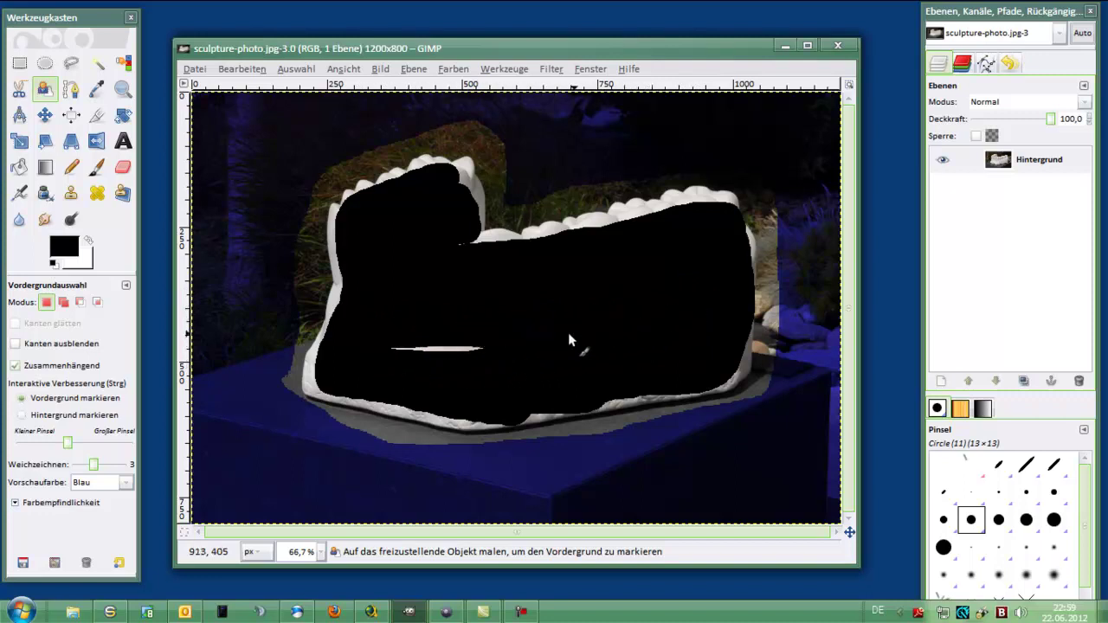
pyautogui.moveTo(567, 339); pyautogui.dragTo(407, 341)
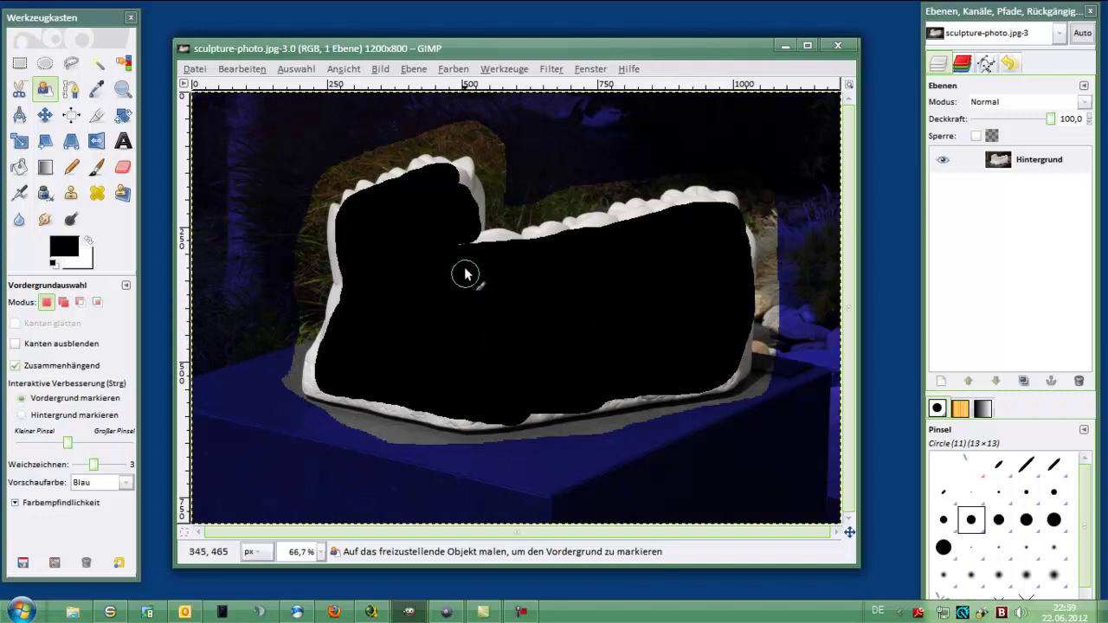
pyautogui.click(453, 314)
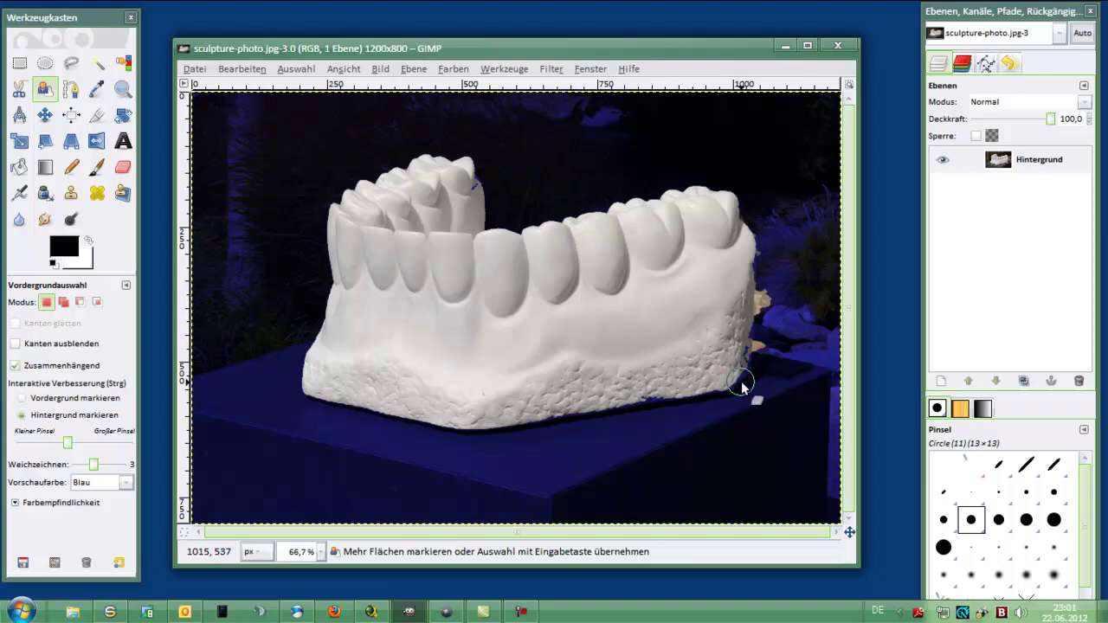
# Step: Zoom in and paint foreground strokes along the sculpture's lower edge above the dark base
pyautogui.scroll(2, 741, 381)
pyautogui.scroll(1, 741, 385)
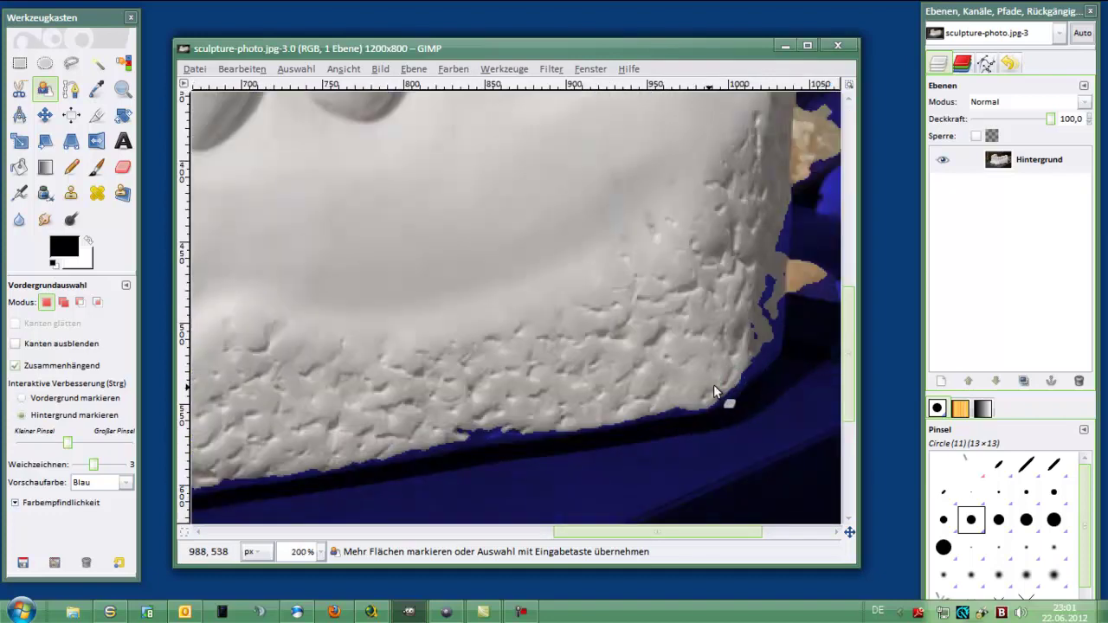
pyautogui.scroll(2, 600, 396)
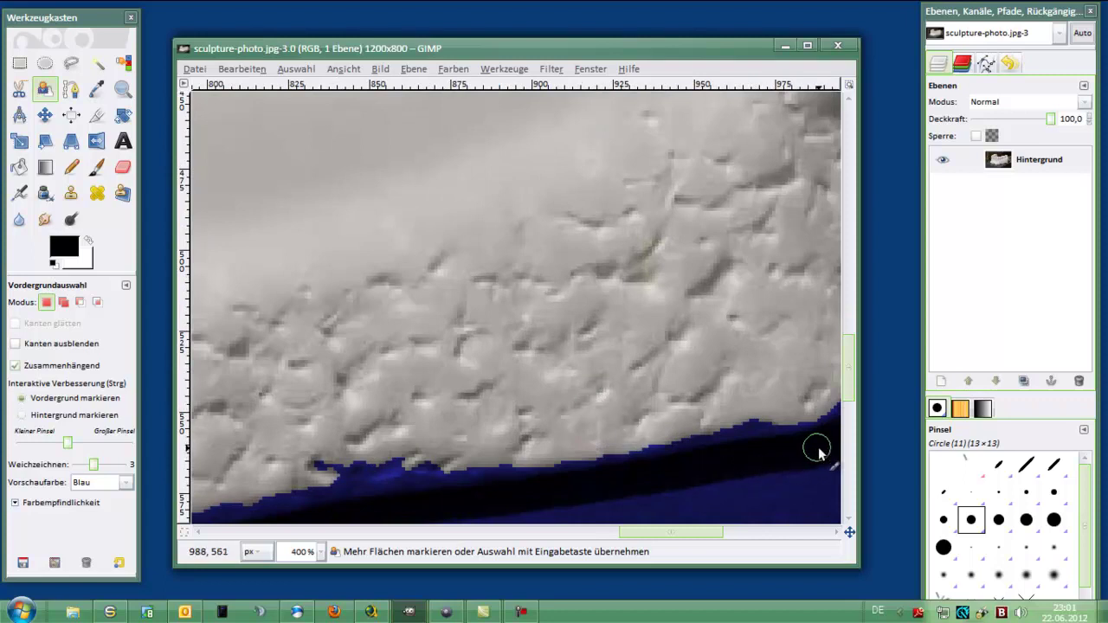
pyautogui.scroll(-5, 852, 377)
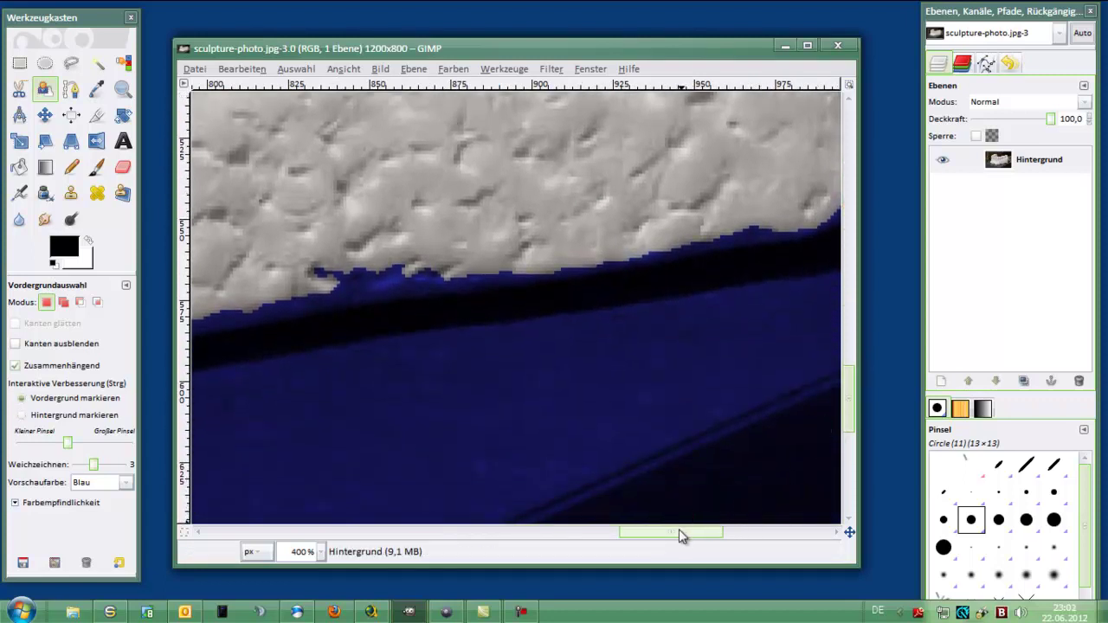
pyautogui.moveTo(679, 528)
pyautogui.mouseDown()
pyautogui.moveTo(484, 541)
pyautogui.moveTo(577, 543)
pyautogui.mouseUp()
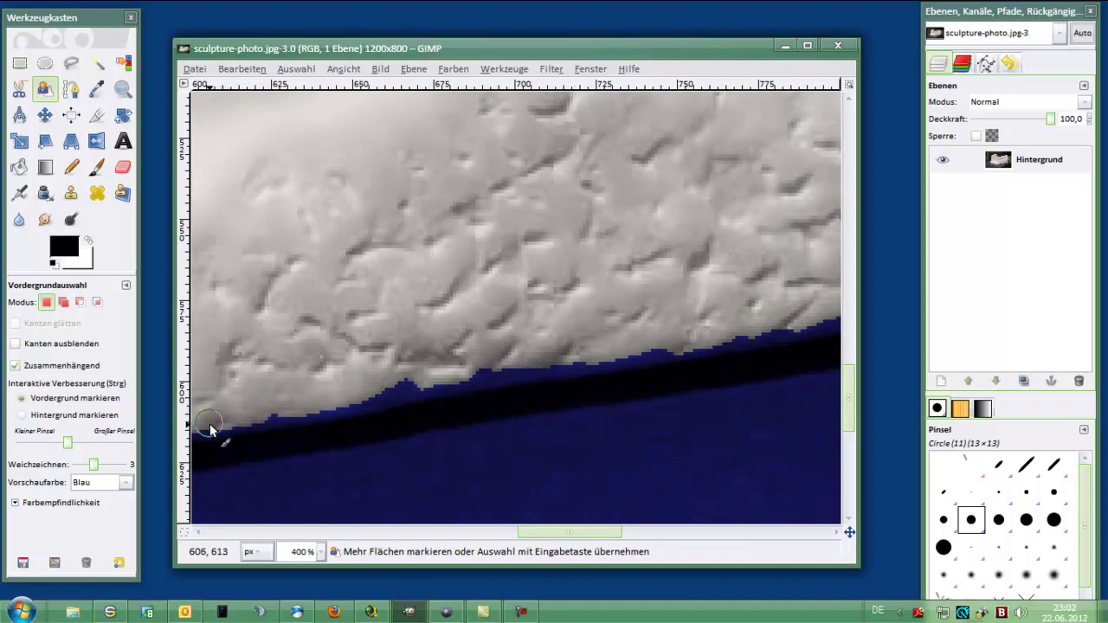
pyautogui.moveTo(209, 427); pyautogui.dragTo(811, 319)
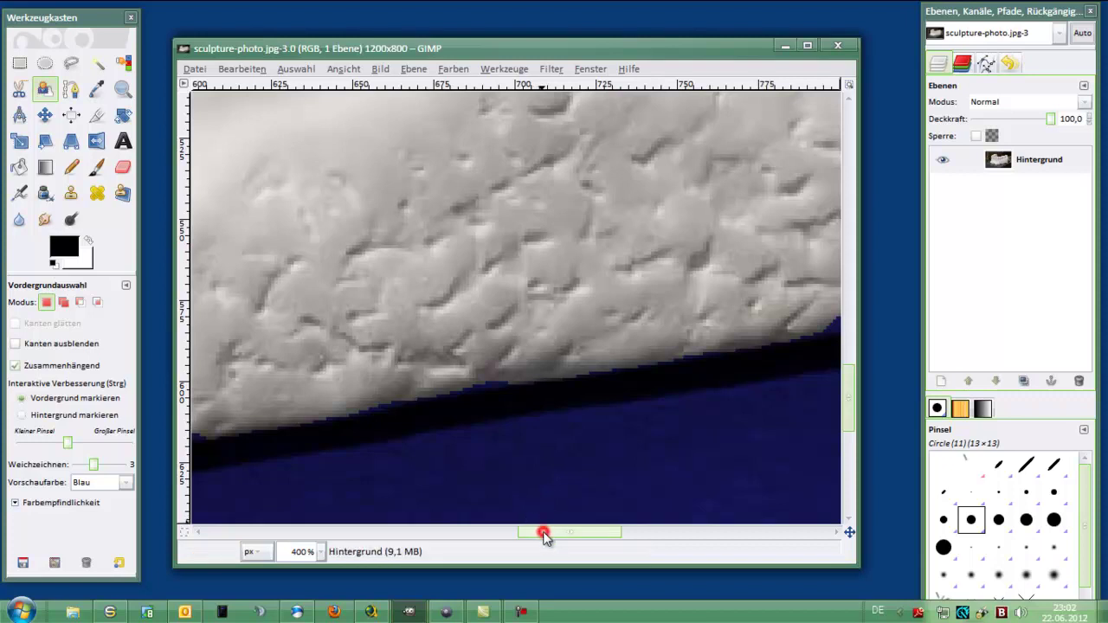
pyautogui.moveTo(544, 534); pyautogui.dragTo(638, 545)
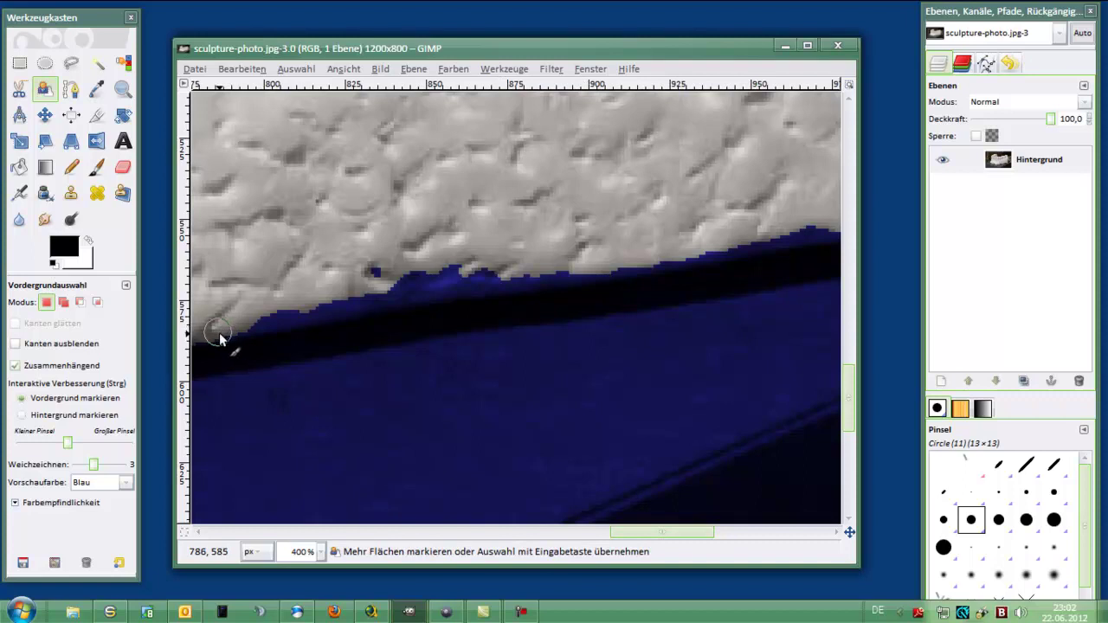
pyautogui.click(216, 334)
pyautogui.moveTo(216, 333)
pyautogui.mouseDown()
pyautogui.moveTo(344, 307)
pyautogui.moveTo(383, 285)
pyautogui.moveTo(580, 275)
pyautogui.mouseUp()
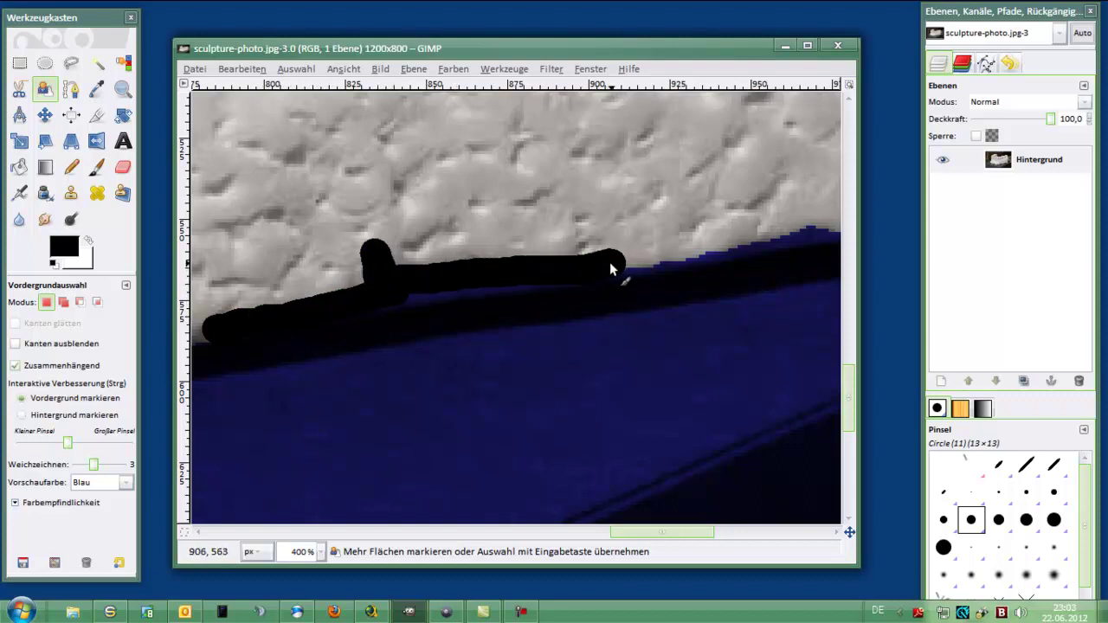
pyautogui.moveTo(645, 264); pyautogui.dragTo(815, 226)
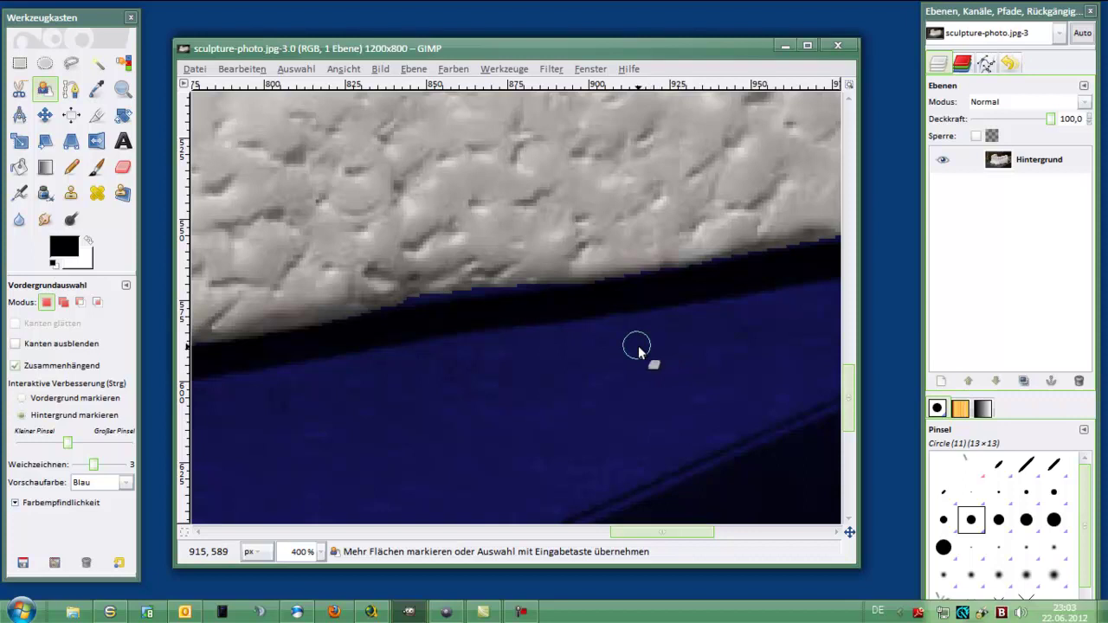
pyautogui.keyDown('ctrl'); pyautogui.scroll(-3, 638, 345); pyautogui.keyUp('ctrl')
pyautogui.keyDown('ctrl'); pyautogui.scroll(-1, 637, 346); pyautogui.keyUp('ctrl')
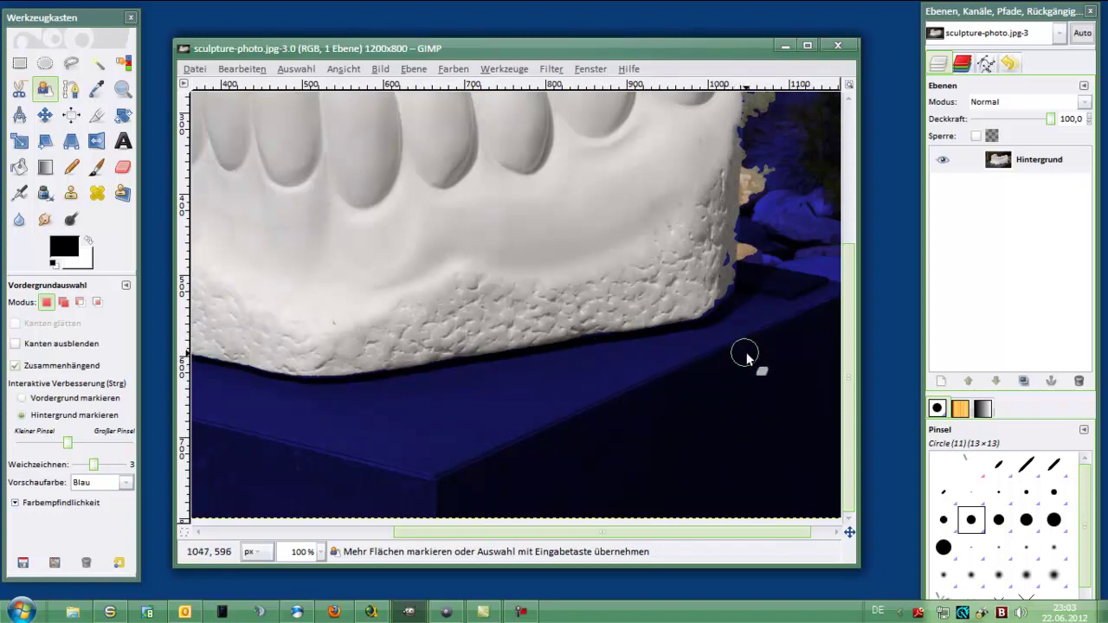
pyautogui.scroll(2, 746, 359)
pyautogui.scroll(1, 746, 367)
pyautogui.scroll(3, 741, 370)
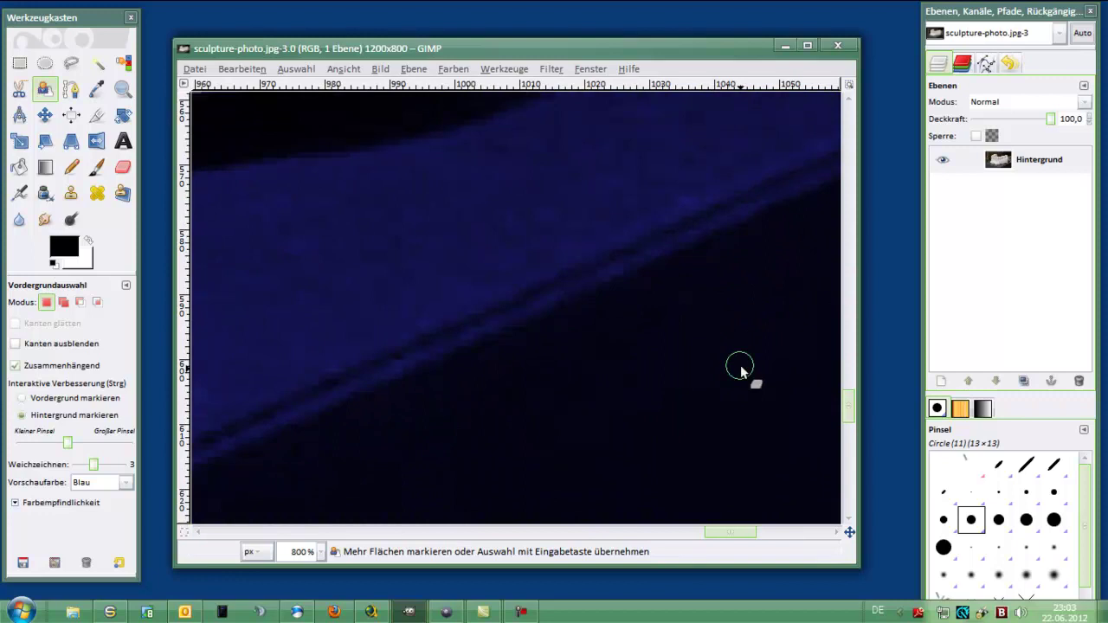
pyautogui.moveTo(849, 407); pyautogui.dragTo(850, 382)
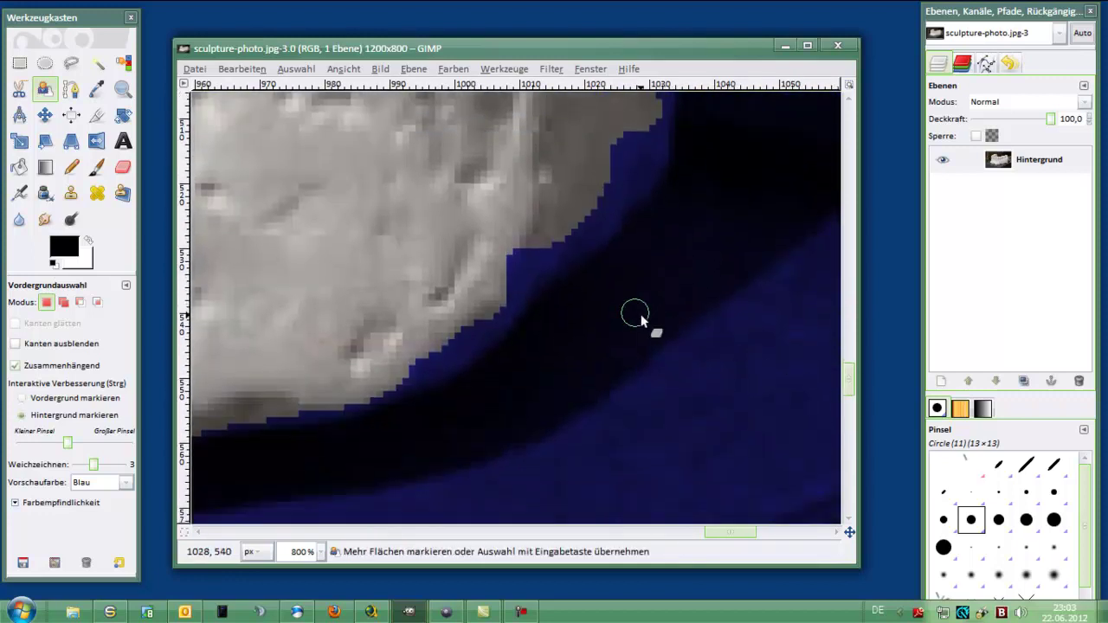
pyautogui.keyDown('ctrl'); pyautogui.scroll(3, 640, 320); pyautogui.keyUp('ctrl')
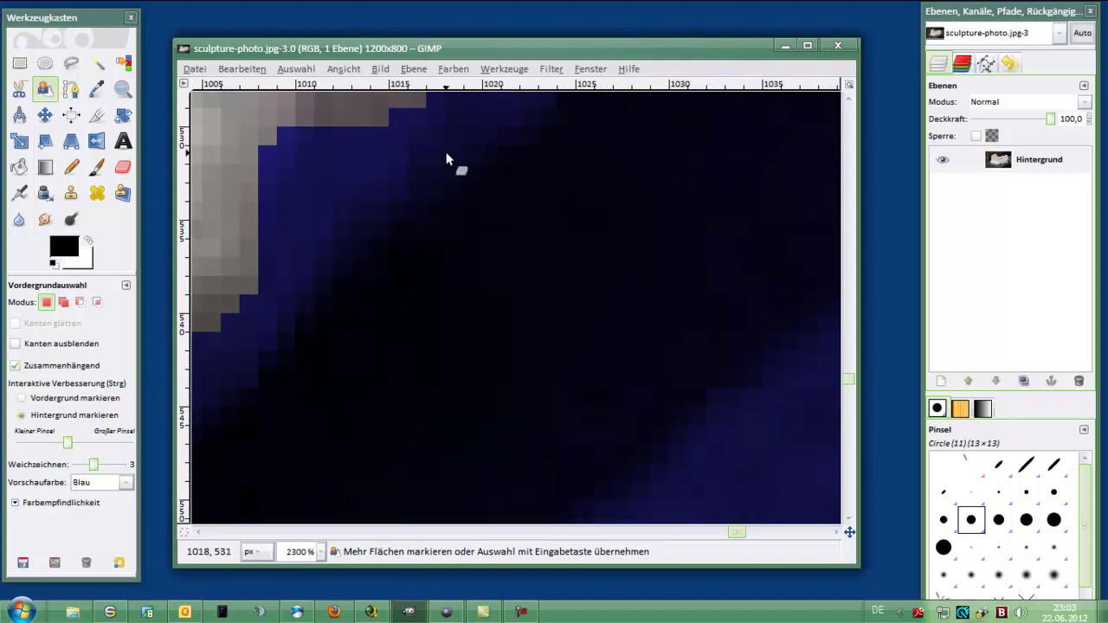
pyautogui.keyDown('ctrl'); pyautogui.scroll(-2, 621, 263); pyautogui.keyUp('ctrl')
pyautogui.keyDown('ctrl'); pyautogui.scroll(-1, 621, 262); pyautogui.keyUp('ctrl')
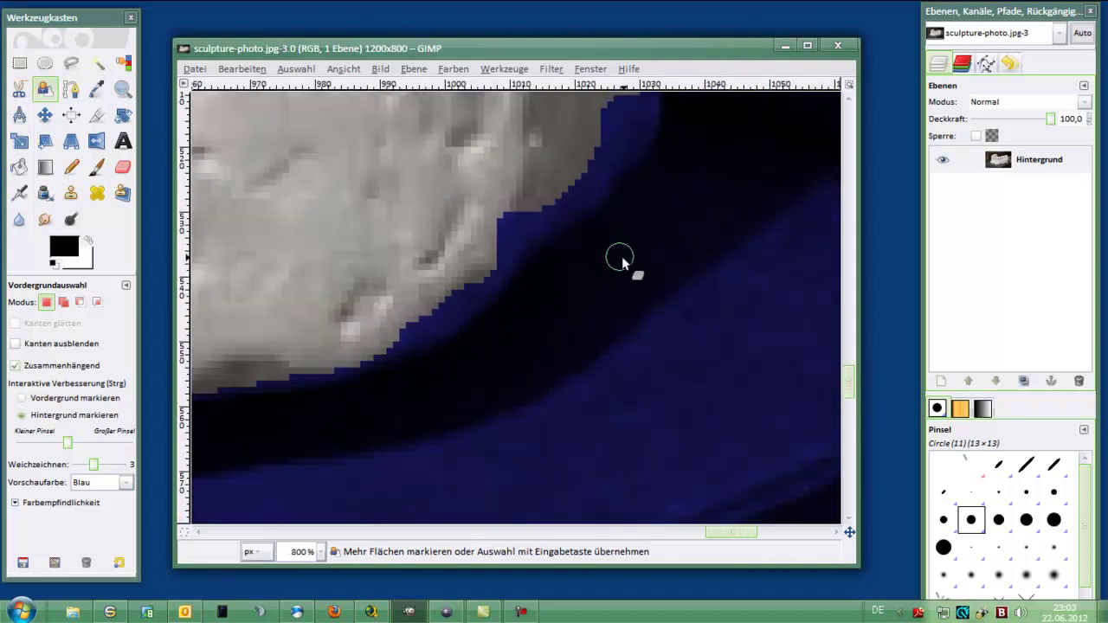
pyautogui.keyDown('ctrl'); pyautogui.scroll(-1, 622, 256); pyautogui.keyUp('ctrl')
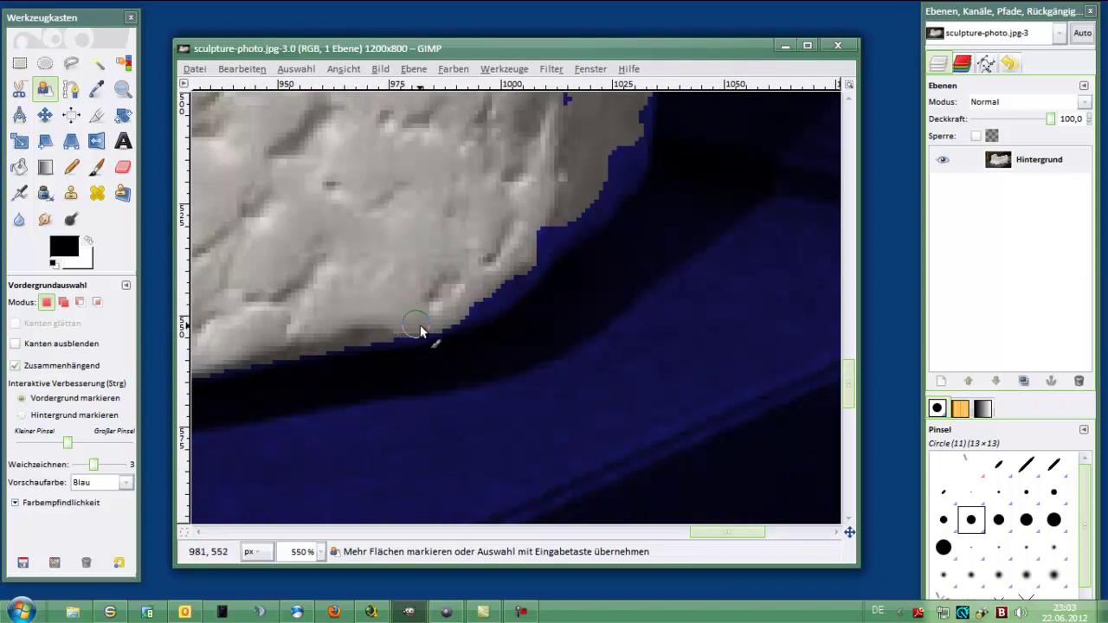
# Step: Paint foreground up the sculpture's curved edge to its upper corner, then zoom out
pyautogui.moveTo(419, 326); pyautogui.dragTo(516, 283)
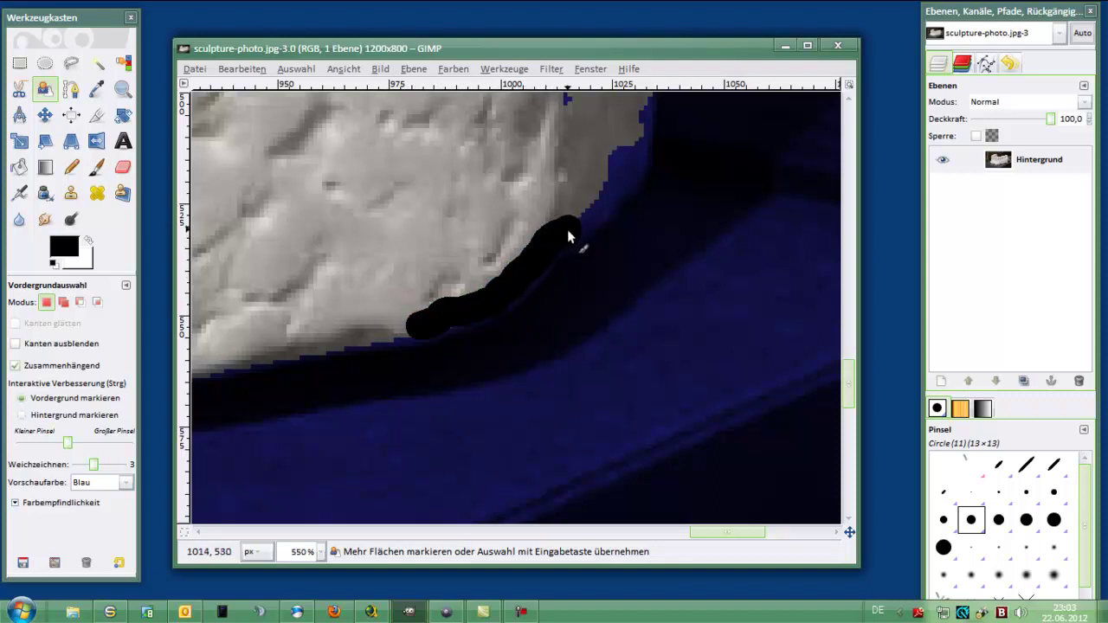
pyautogui.moveTo(567, 229)
pyautogui.mouseDown()
pyautogui.moveTo(594, 216)
pyautogui.moveTo(631, 160)
pyautogui.mouseUp()
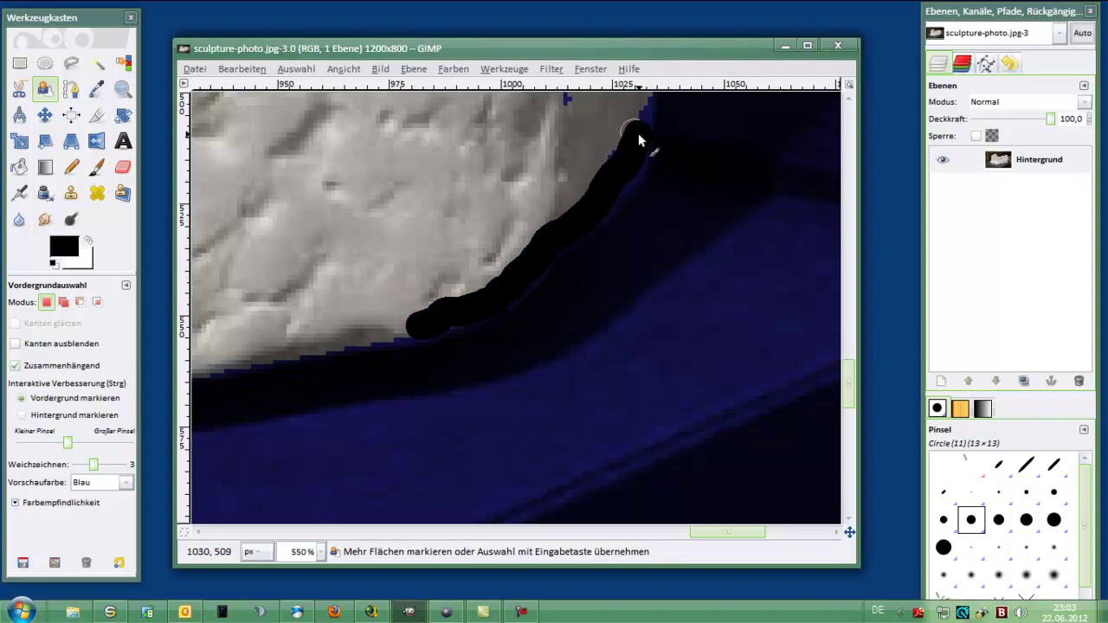
pyautogui.moveTo(637, 121)
pyautogui.mouseDown()
pyautogui.moveTo(618, 148)
pyautogui.moveTo(564, 100)
pyautogui.moveTo(581, 116)
pyautogui.mouseUp()
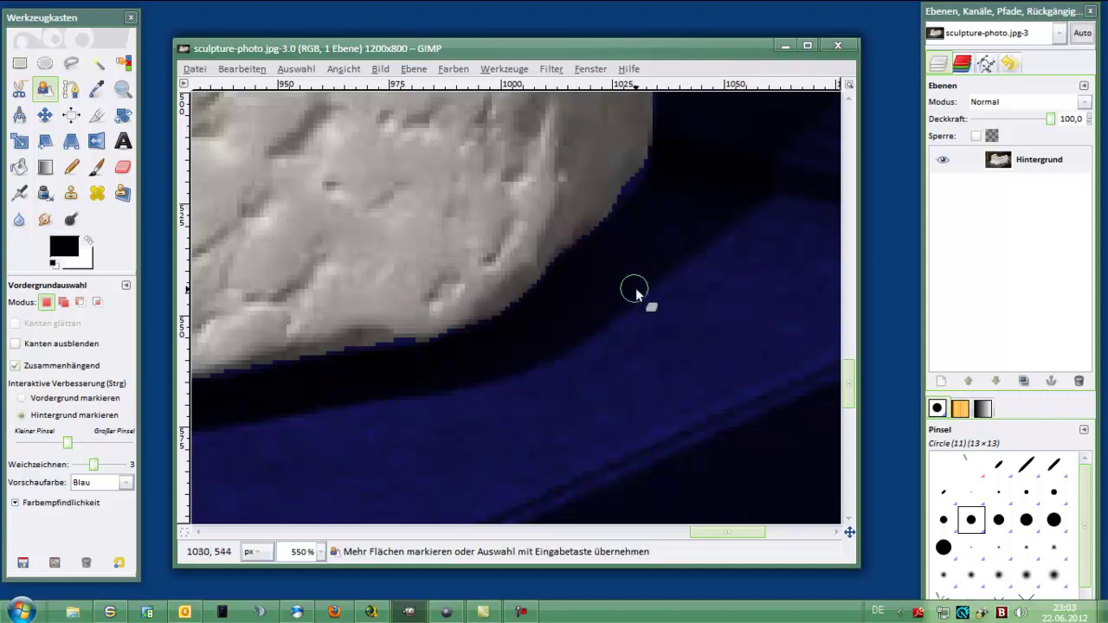
pyautogui.scroll(-3, 636, 294)
pyautogui.scroll(-1, 636, 294)
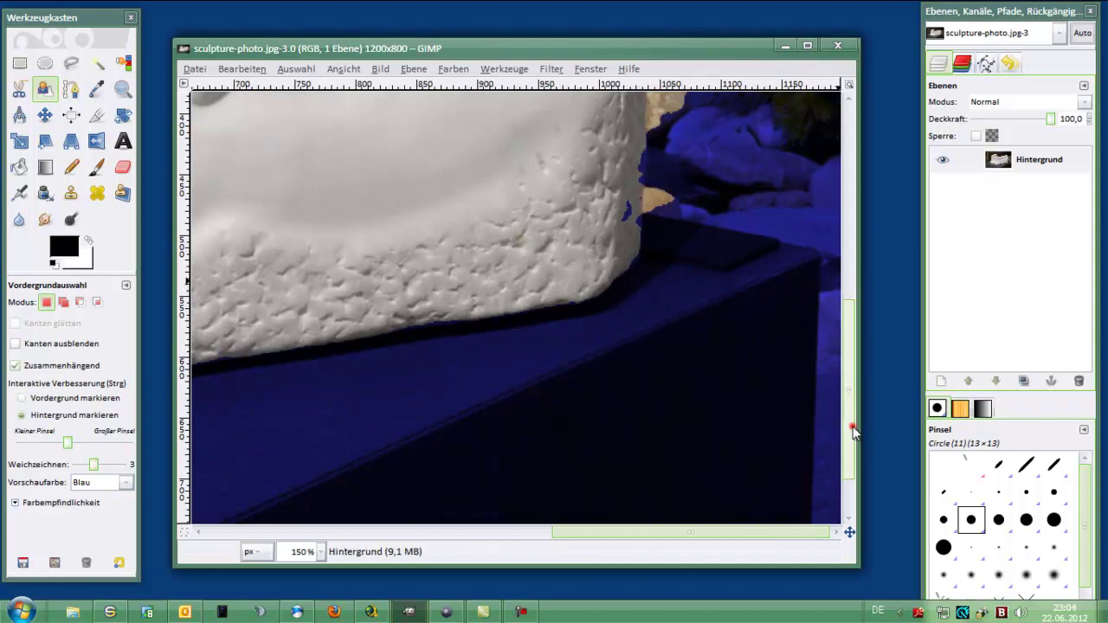
pyautogui.moveTo(852, 431); pyautogui.dragTo(854, 378)
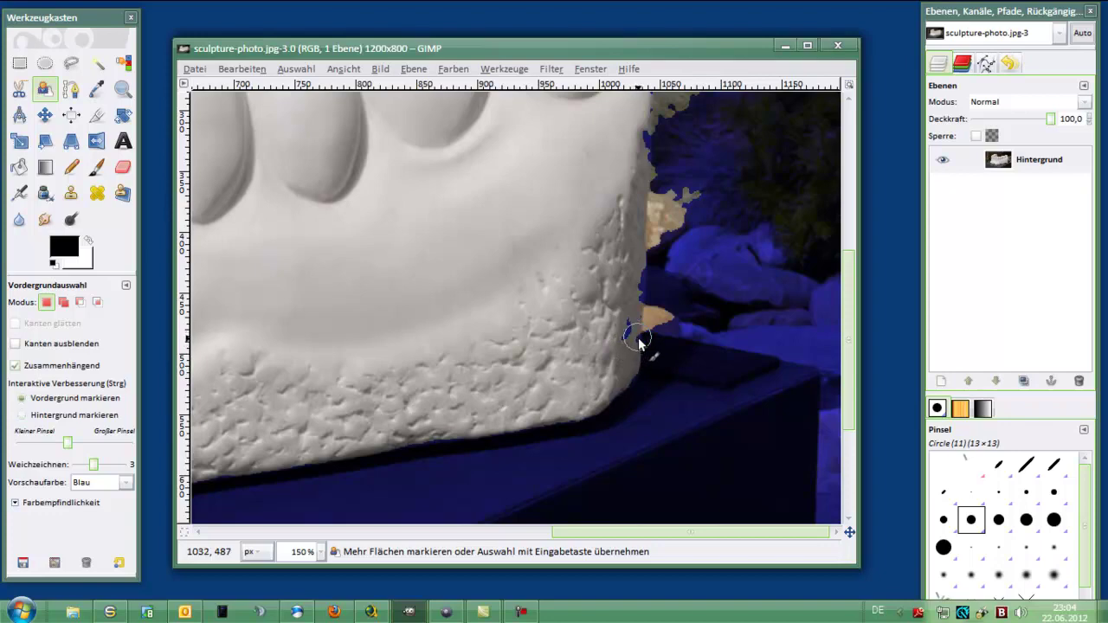
pyautogui.scroll(3, 638, 340)
pyautogui.scroll(1, 638, 340)
pyautogui.scroll(1, 638, 340)
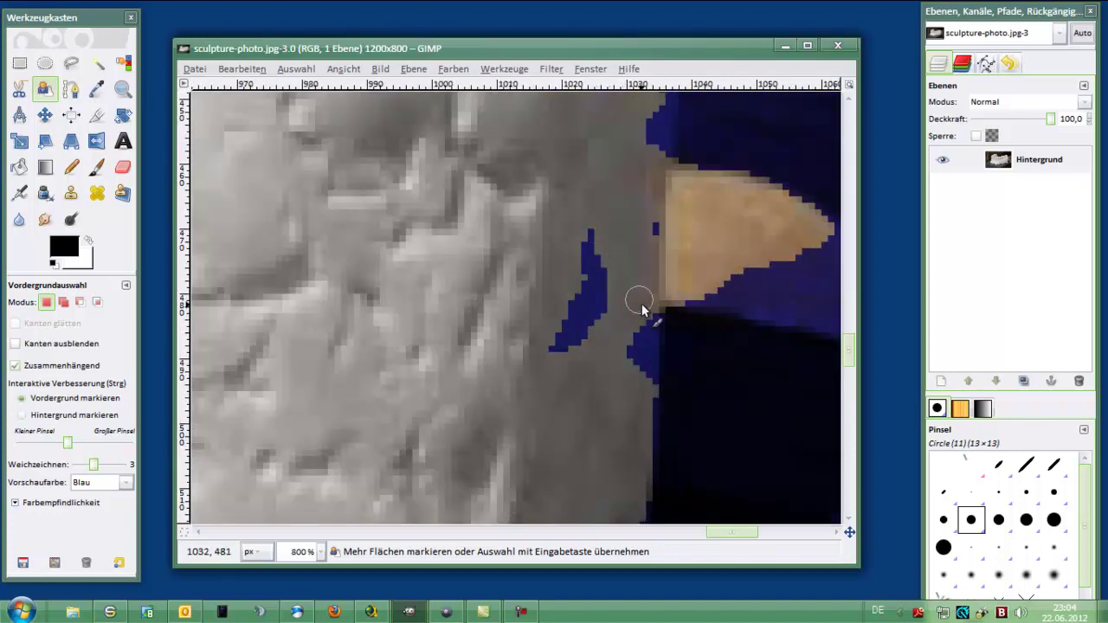
pyautogui.moveTo(642, 303); pyautogui.dragTo(646, 381)
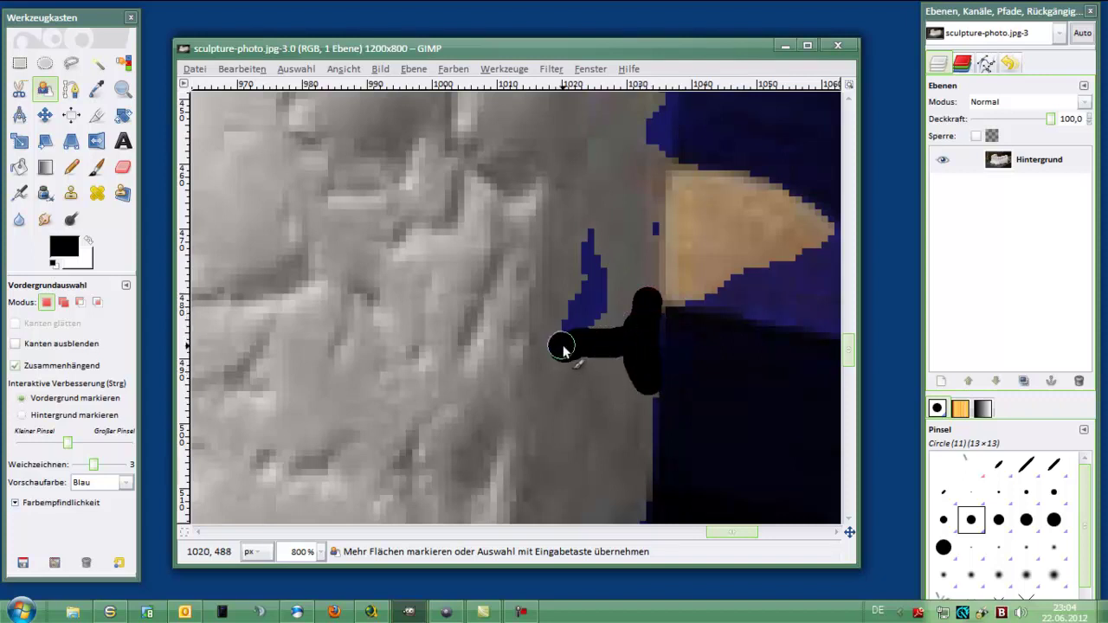
# Step: Fill the blue gaps on the sculpture's right edge with foreground strokes
pyautogui.moveTo(560, 347); pyautogui.dragTo(578, 293)
pyautogui.moveTo(588, 237); pyautogui.dragTo(587, 323)
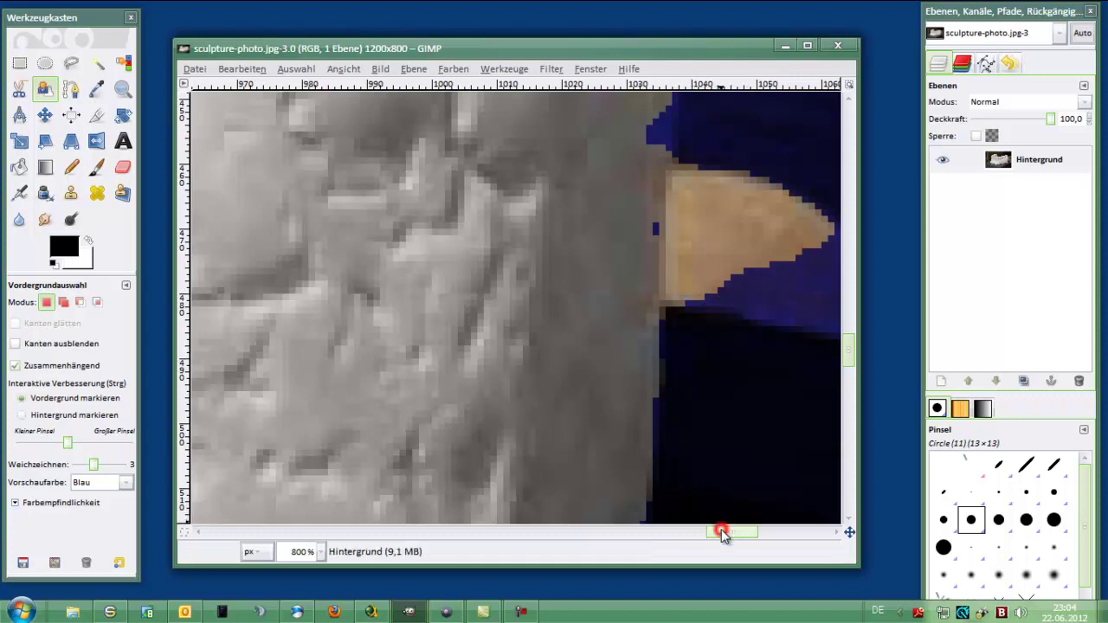
pyautogui.moveTo(722, 534); pyautogui.dragTo(738, 531)
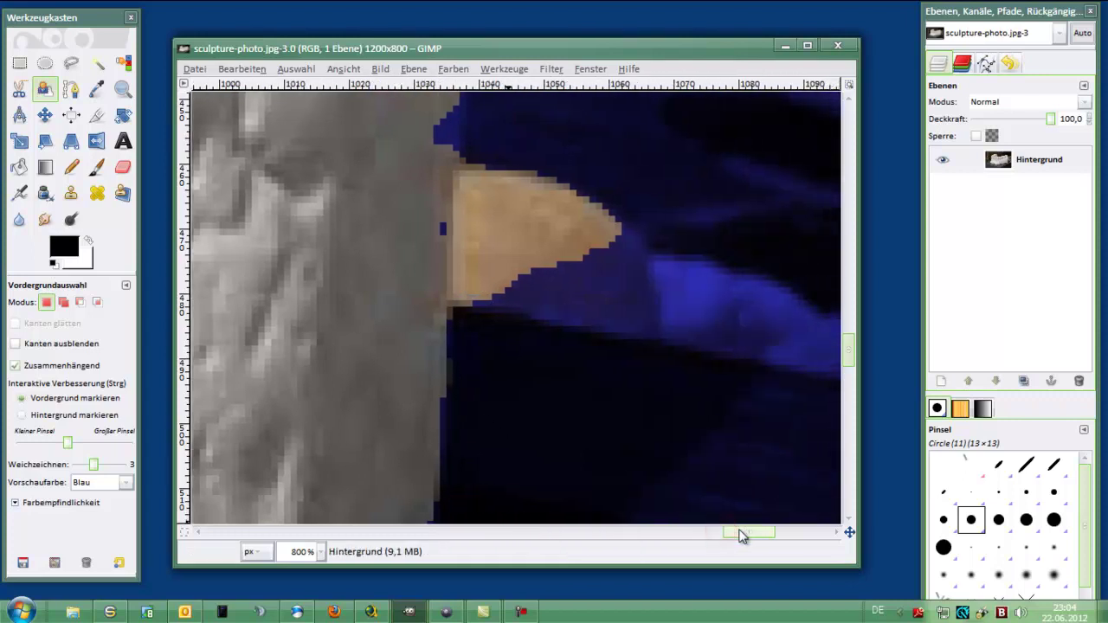
# Step: Switch to Mark Background and paint over the tan patch beside the edge
pyautogui.click(21, 415)
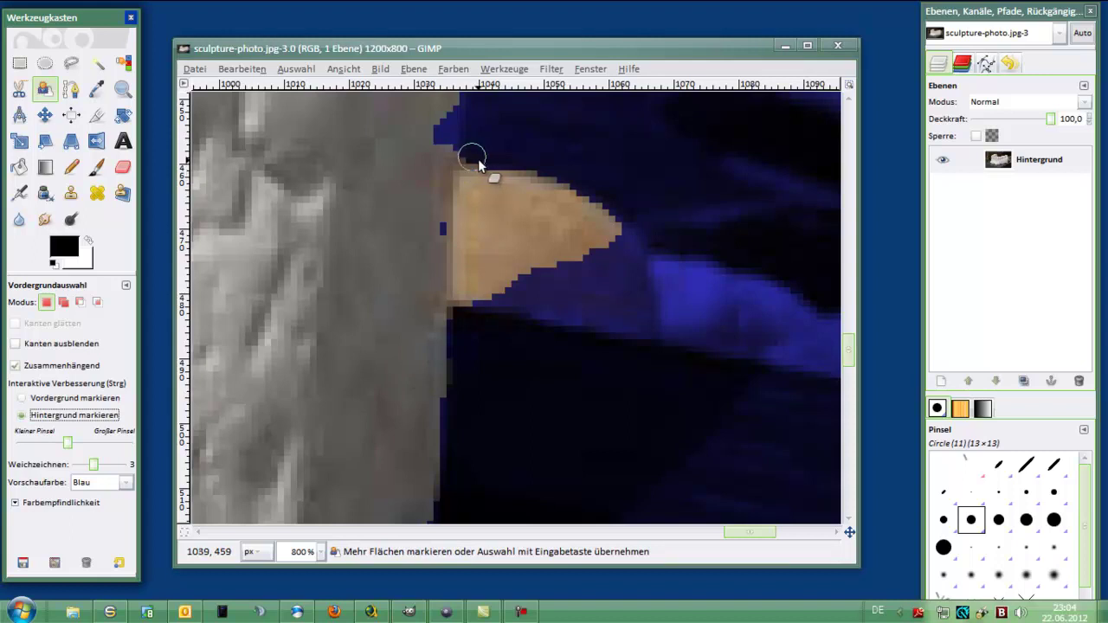
pyautogui.moveTo(479, 164)
pyautogui.mouseDown()
pyautogui.moveTo(465, 309)
pyautogui.moveTo(482, 314)
pyautogui.moveTo(511, 289)
pyautogui.moveTo(583, 275)
pyautogui.moveTo(626, 248)
pyautogui.moveTo(594, 213)
pyautogui.moveTo(480, 163)
pyautogui.mouseUp()
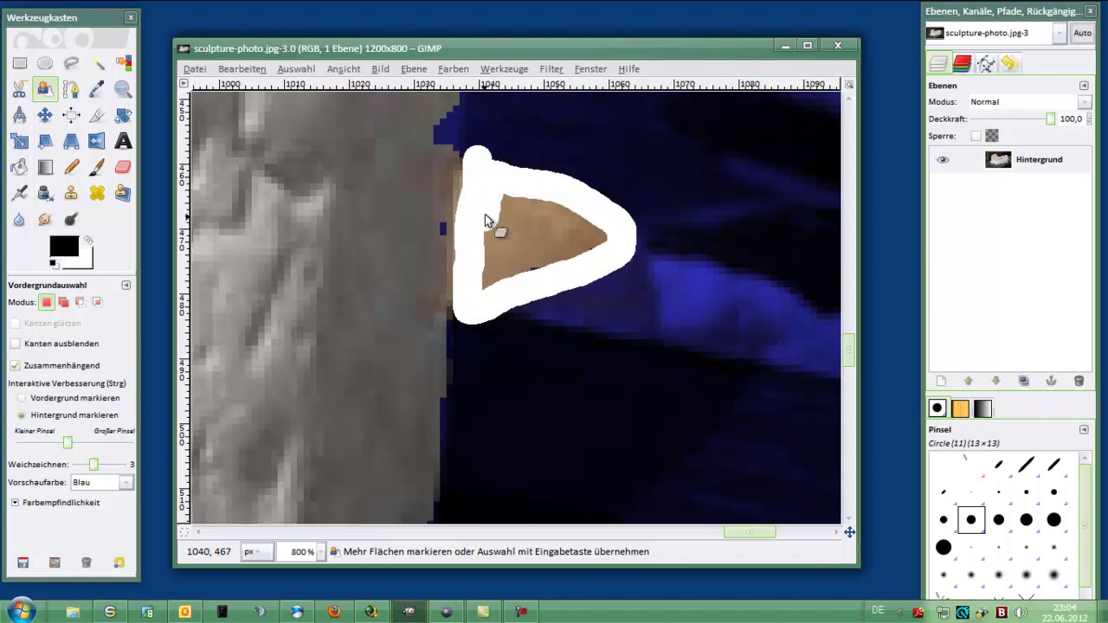
pyautogui.moveTo(484, 214)
pyautogui.mouseDown()
pyautogui.moveTo(514, 285)
pyautogui.moveTo(601, 243)
pyautogui.moveTo(514, 210)
pyautogui.moveTo(514, 265)
pyautogui.moveTo(526, 245)
pyautogui.moveTo(562, 236)
pyautogui.mouseUp()
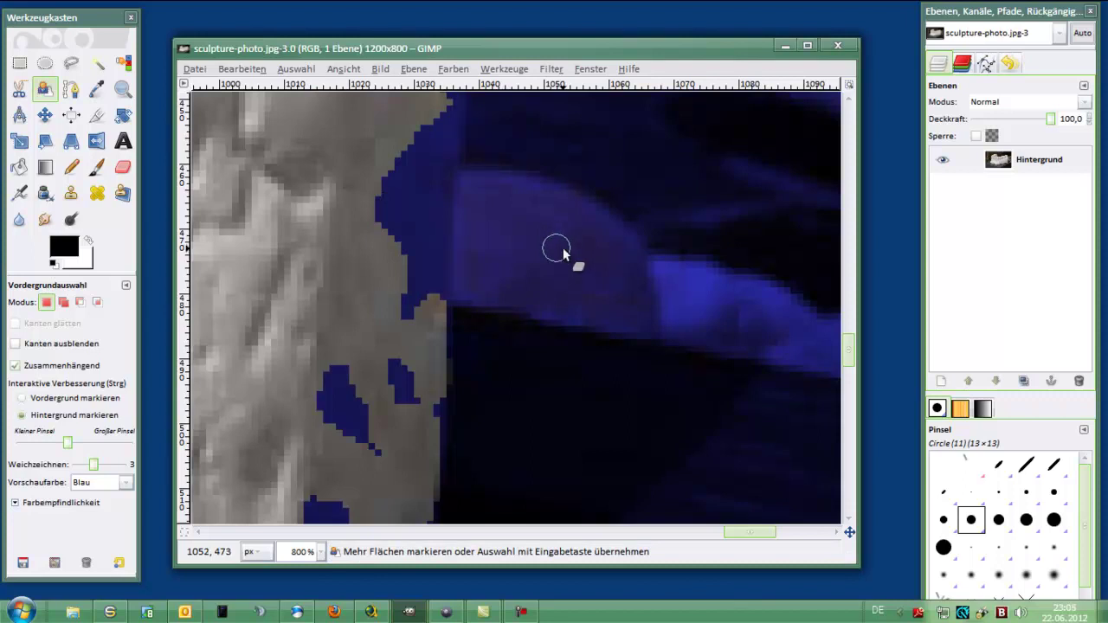
# Step: Back in Mark Foreground, paint over the blue strip and leftover spot on the sculpture edge
pyautogui.click(22, 400)
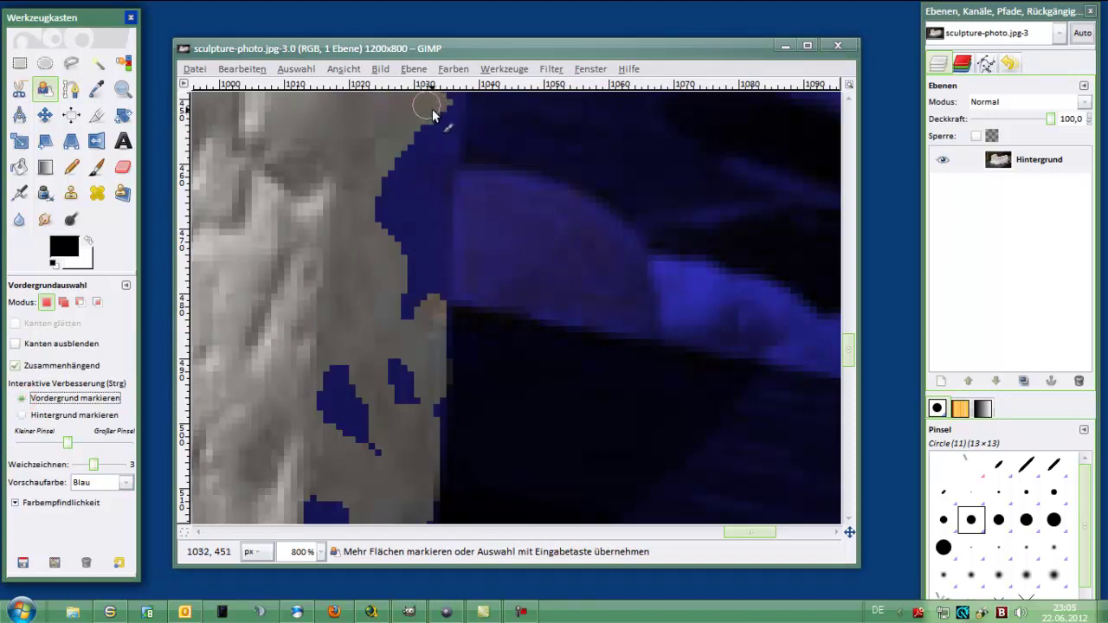
pyautogui.moveTo(431, 116)
pyautogui.mouseDown()
pyautogui.moveTo(420, 324)
pyautogui.moveTo(408, 279)
pyautogui.moveTo(410, 171)
pyautogui.moveTo(383, 235)
pyautogui.moveTo(386, 208)
pyautogui.moveTo(395, 412)
pyautogui.mouseUp()
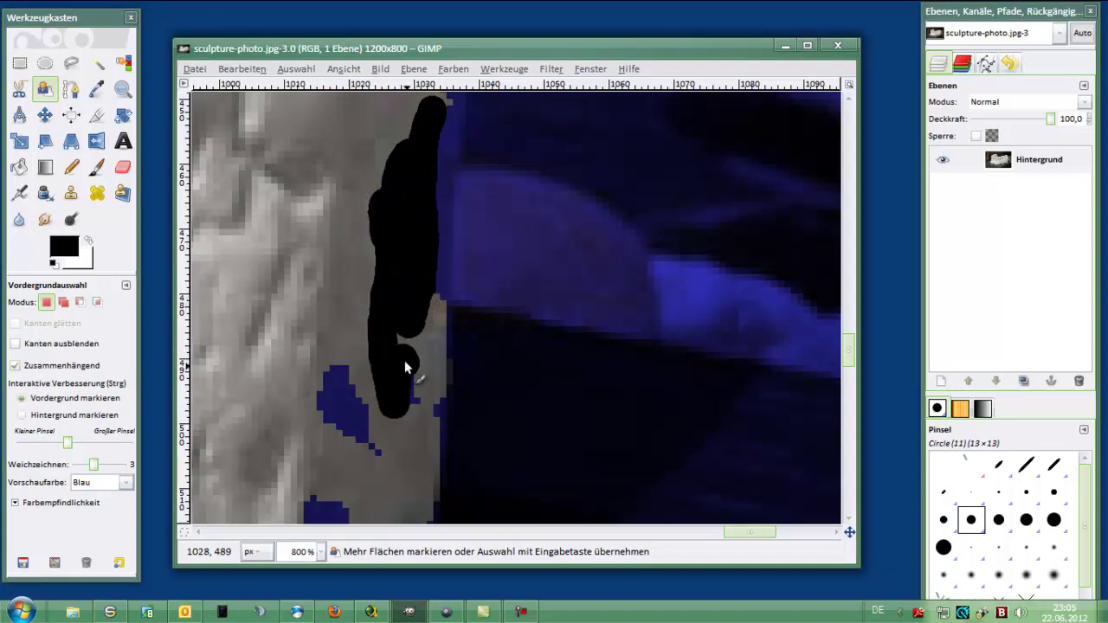
pyautogui.moveTo(404, 360)
pyautogui.mouseDown()
pyautogui.moveTo(421, 407)
pyautogui.moveTo(358, 395)
pyautogui.moveTo(329, 415)
pyautogui.moveTo(378, 452)
pyautogui.moveTo(336, 375)
pyautogui.moveTo(361, 445)
pyautogui.moveTo(339, 367)
pyautogui.mouseUp()
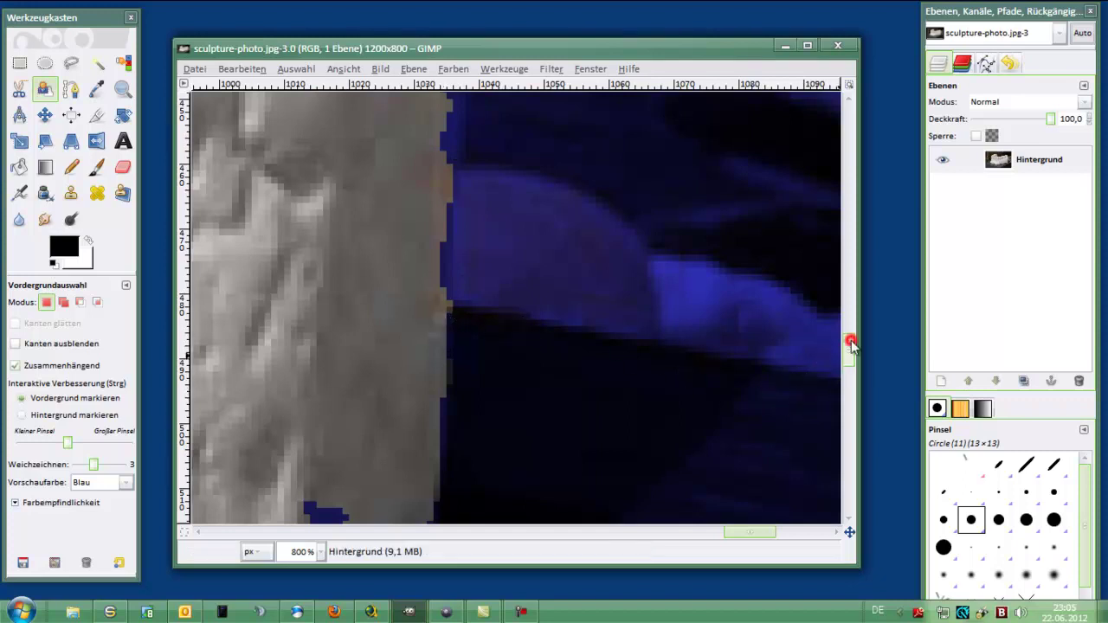
pyautogui.moveTo(851, 345); pyautogui.dragTo(852, 362)
pyautogui.moveTo(324, 287)
pyautogui.mouseDown()
pyautogui.moveTo(318, 330)
pyautogui.moveTo(310, 291)
pyautogui.mouseUp()
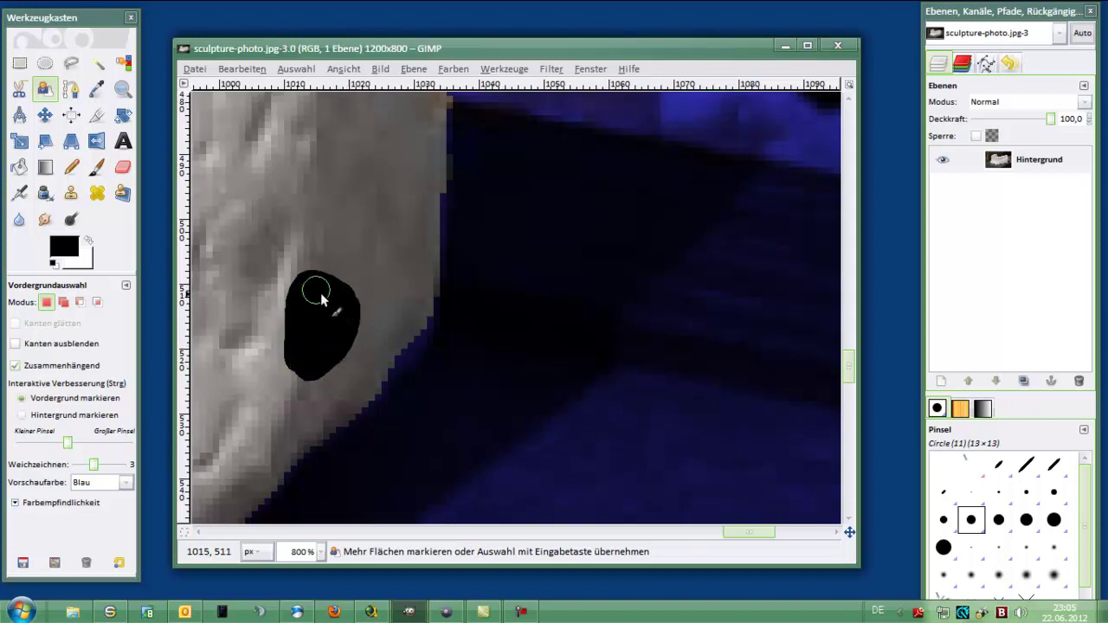
pyautogui.click(317, 337)
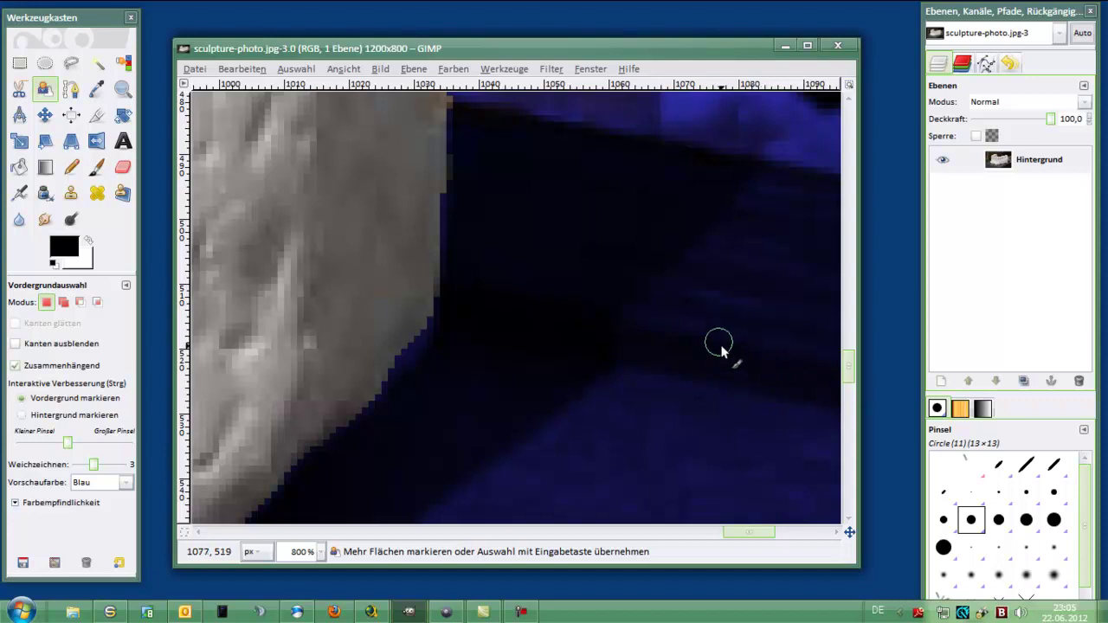
# Step: Scroll the view to bring the brown patch beside the sculpture's edge into view
pyautogui.press('ctrl')
pyautogui.scroll(-2, 695, 349)
pyautogui.scroll(-2, 695, 348)
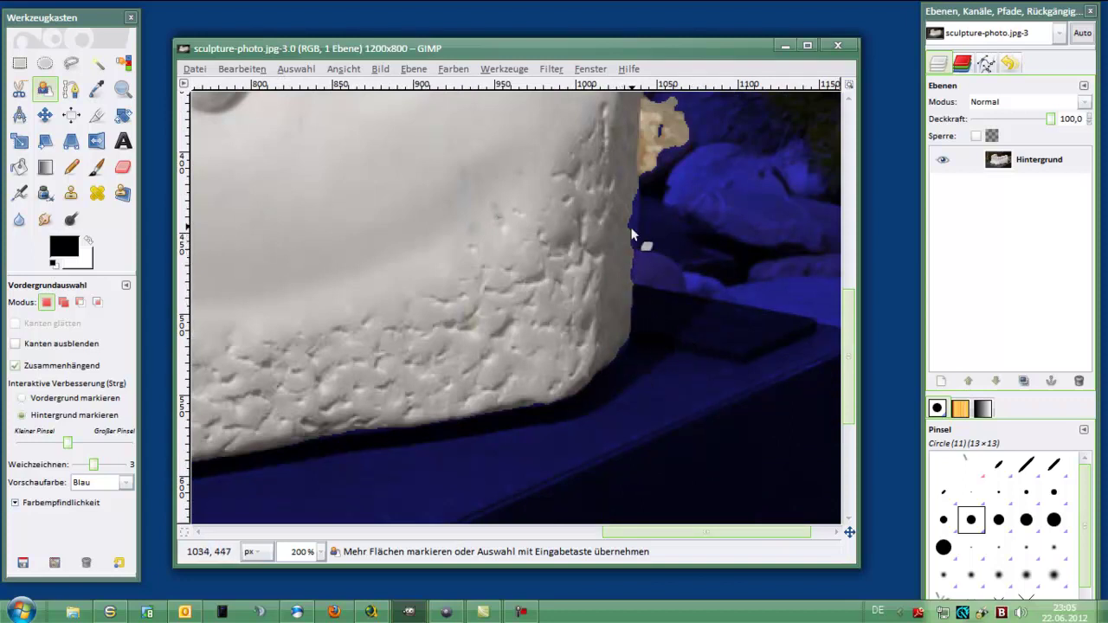
pyautogui.press('ctrl')
pyautogui.moveTo(851, 374); pyautogui.dragTo(857, 279)
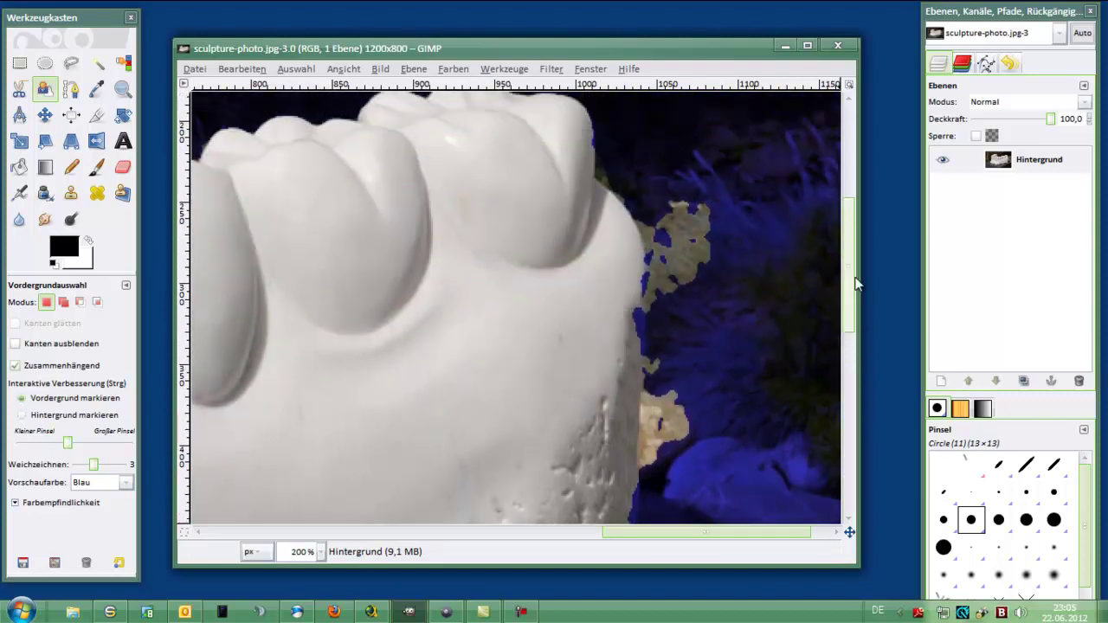
pyautogui.scroll(3, 713, 365)
pyautogui.scroll(2, 713, 363)
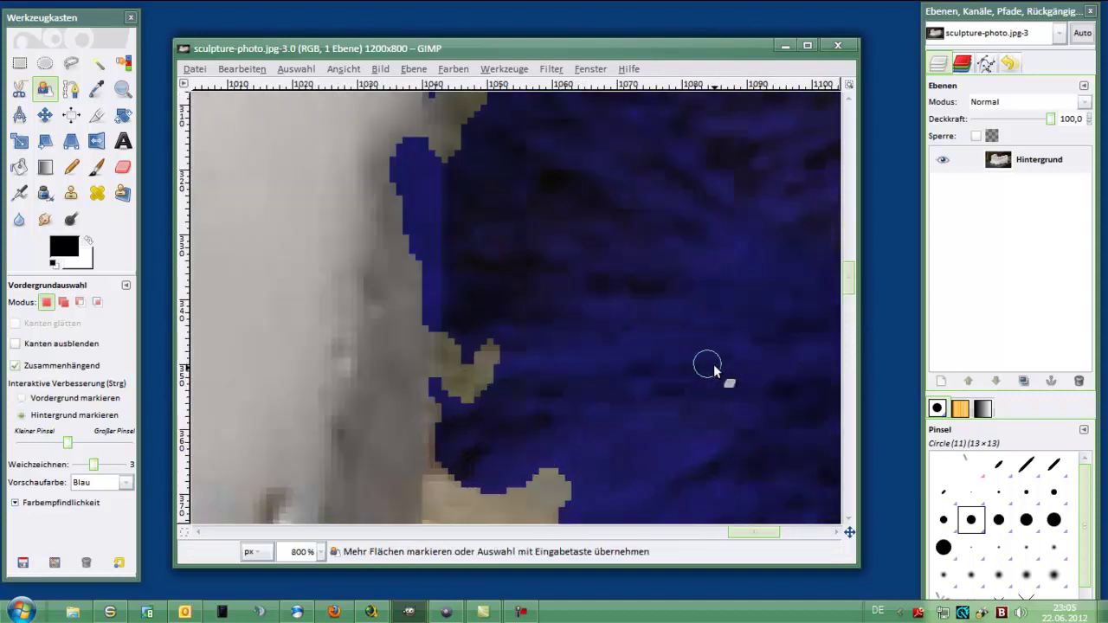
pyautogui.moveTo(851, 277); pyautogui.dragTo(852, 306)
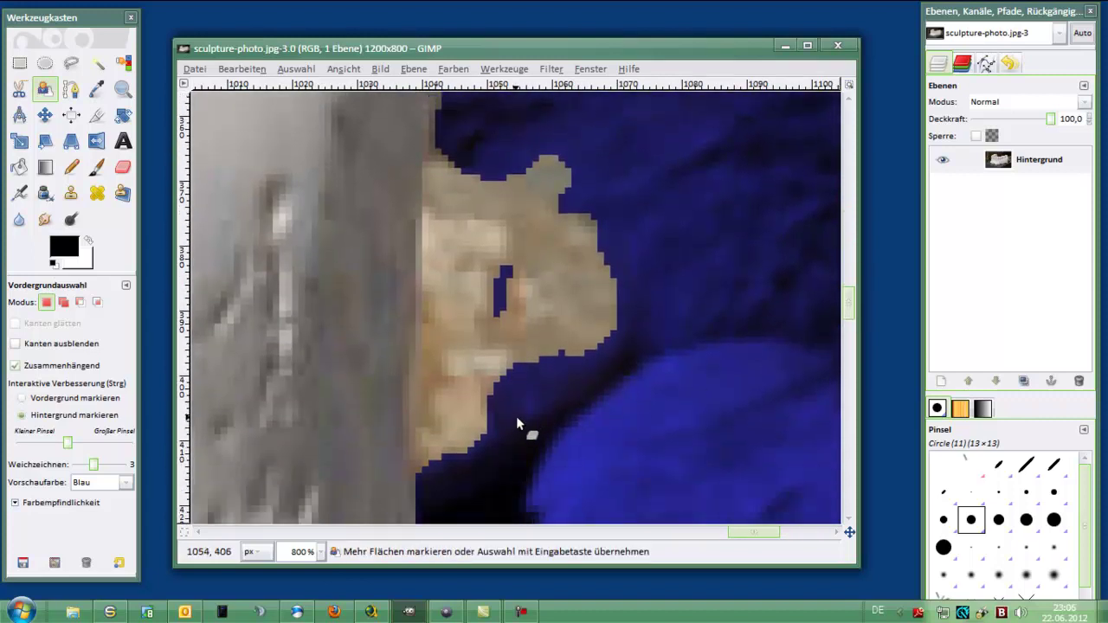
# Step: Paint the whole tan patch as background, recompute the preview with Enter, and zoom out
pyautogui.moveTo(436, 467); pyautogui.dragTo(435, 338)
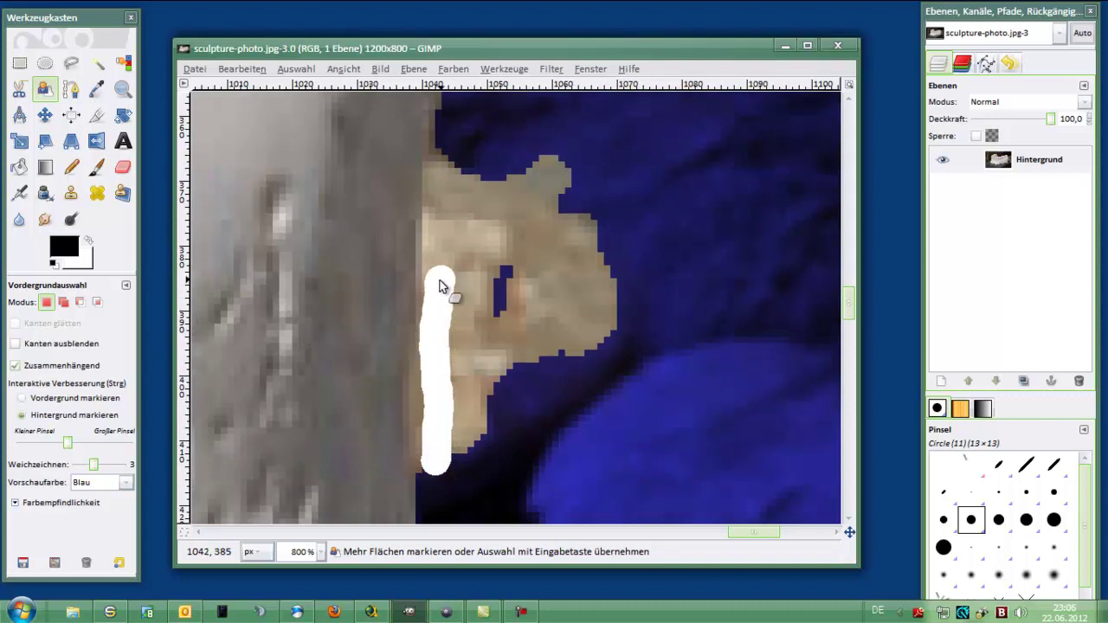
pyautogui.moveTo(438, 286)
pyautogui.mouseDown()
pyautogui.moveTo(442, 164)
pyautogui.moveTo(482, 179)
pyautogui.moveTo(554, 170)
pyautogui.moveTo(592, 245)
pyautogui.moveTo(603, 345)
pyautogui.moveTo(539, 363)
pyautogui.moveTo(455, 453)
pyautogui.moveTo(459, 257)
pyautogui.moveTo(478, 192)
pyautogui.moveTo(539, 173)
pyautogui.moveTo(574, 346)
pyautogui.moveTo(568, 221)
pyautogui.moveTo(532, 346)
pyautogui.moveTo(555, 349)
pyautogui.mouseUp()
pyautogui.moveTo(475, 404)
pyautogui.mouseDown()
pyautogui.moveTo(472, 303)
pyautogui.moveTo(504, 193)
pyautogui.mouseUp()
pyautogui.moveTo(500, 325); pyautogui.dragTo(520, 214)
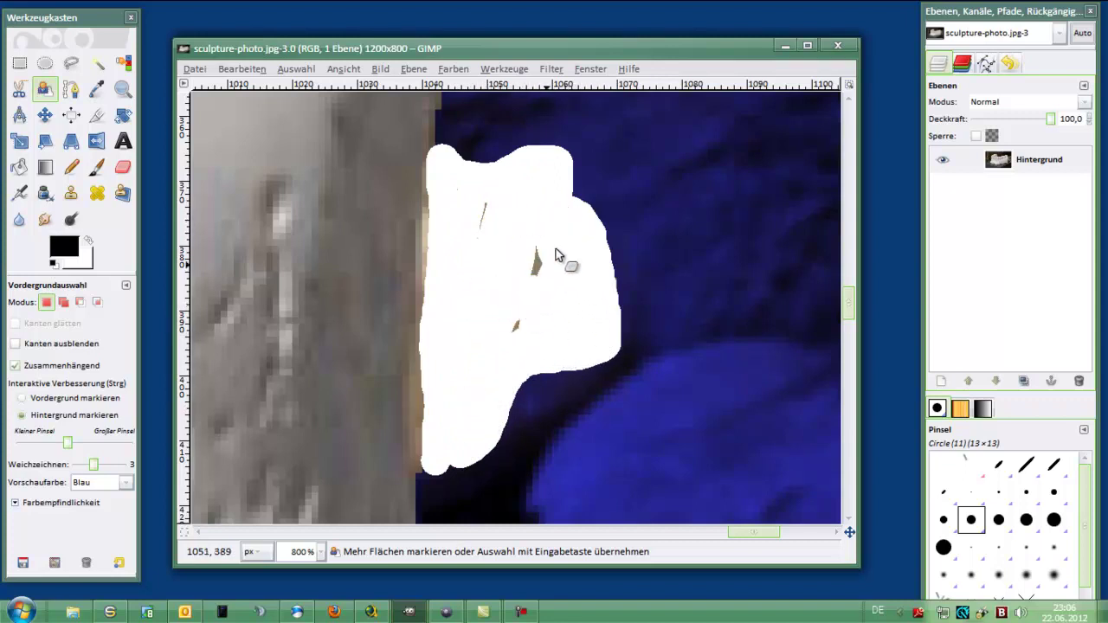
pyautogui.moveTo(520, 346); pyautogui.dragTo(472, 202)
pyautogui.press('Return')
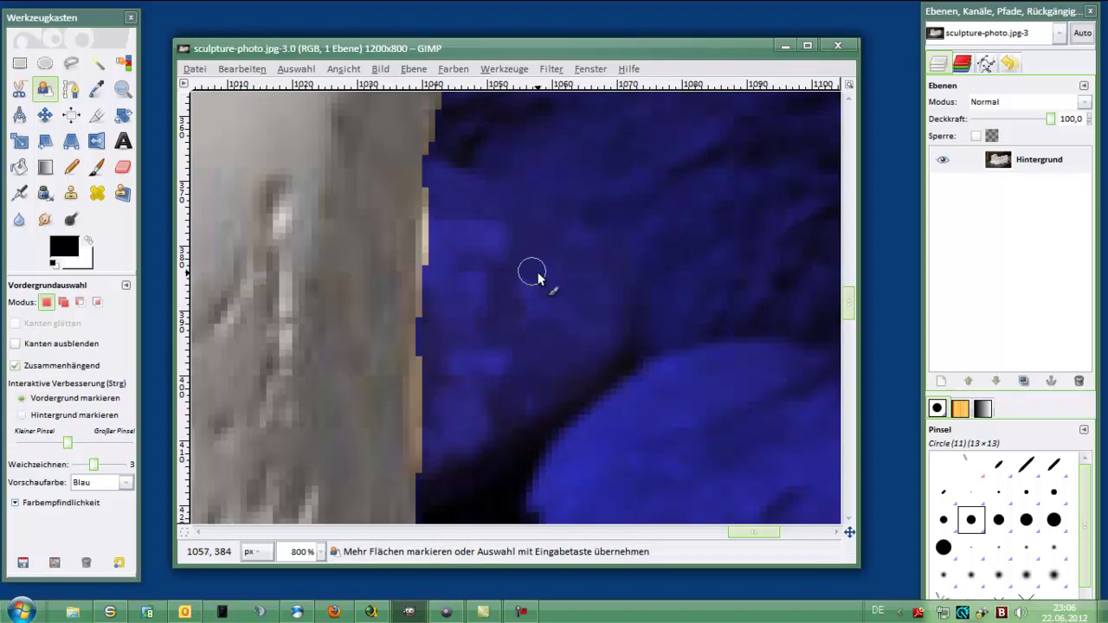
pyautogui.press('-')
pyautogui.press('-')
# Step: Zoom to 400% on the right edge and click blue specks to add them as foreground
pyautogui.press('-')
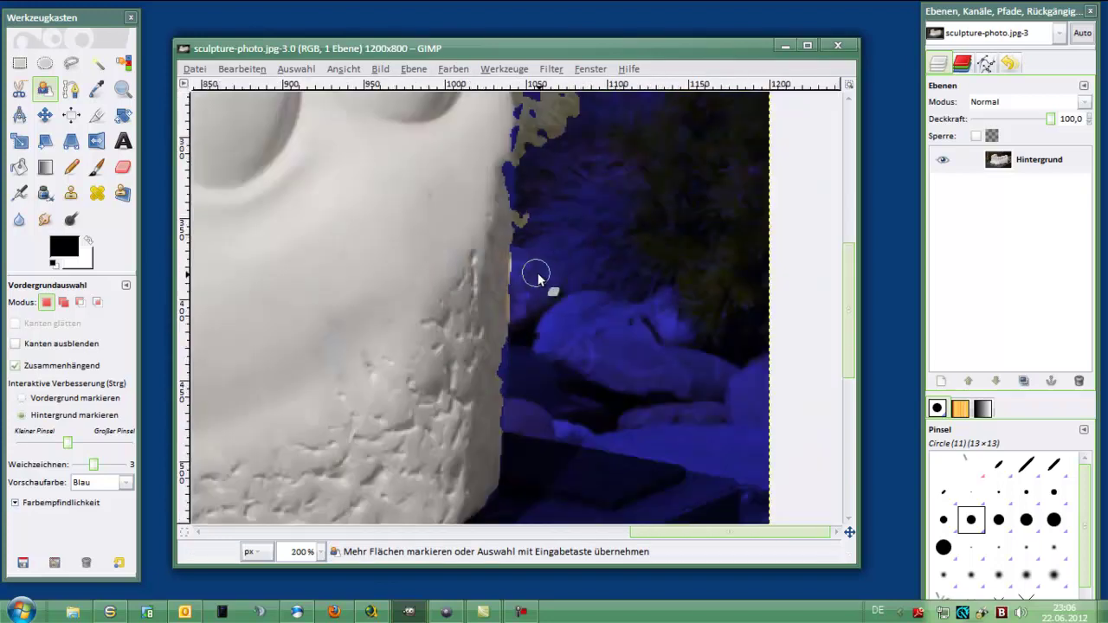
pyautogui.press('-')
pyautogui.press('-')
pyautogui.keyDown('ctrl'); pyautogui.scroll(-1, 538, 277); pyautogui.keyUp('ctrl')
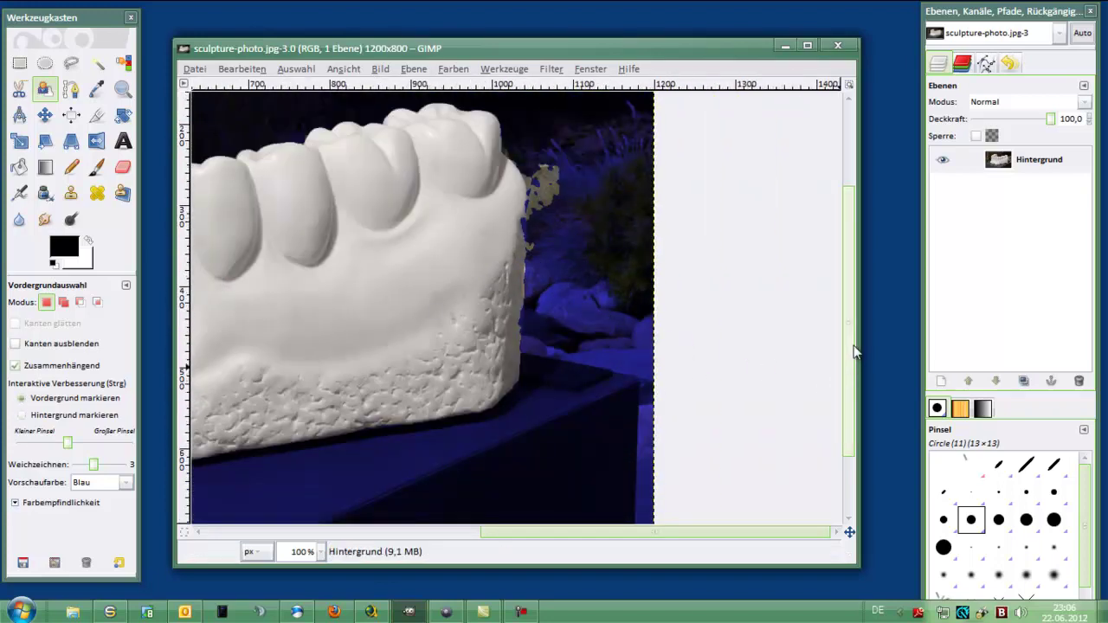
pyautogui.moveTo(850, 355); pyautogui.dragTo(851, 263)
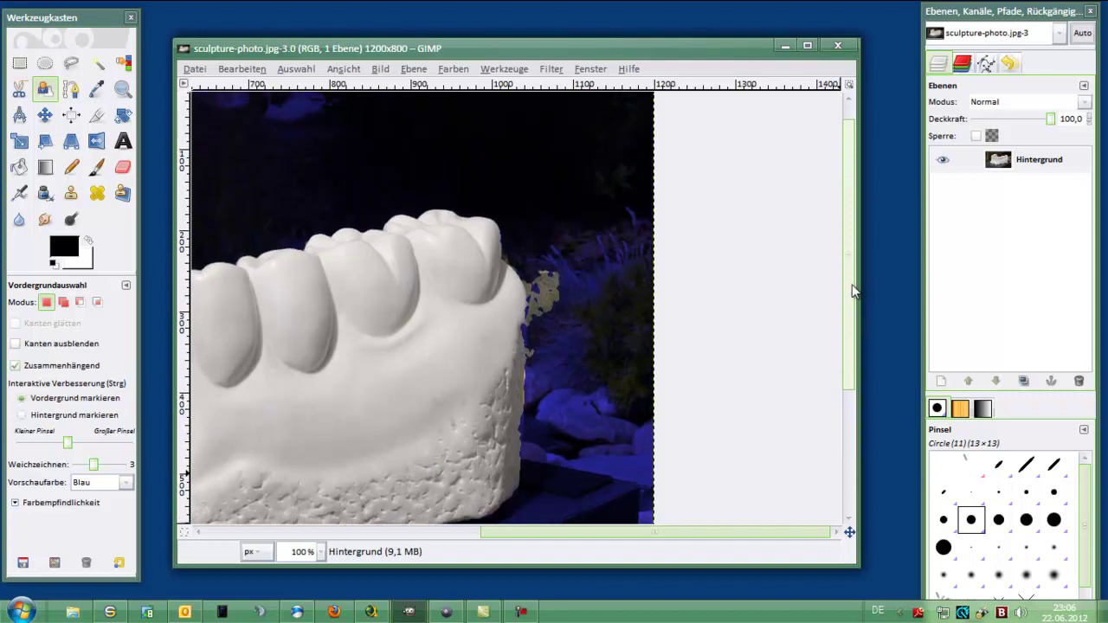
pyautogui.keyDown('ctrl'); pyautogui.scroll(4, 562, 355); pyautogui.keyUp('ctrl')
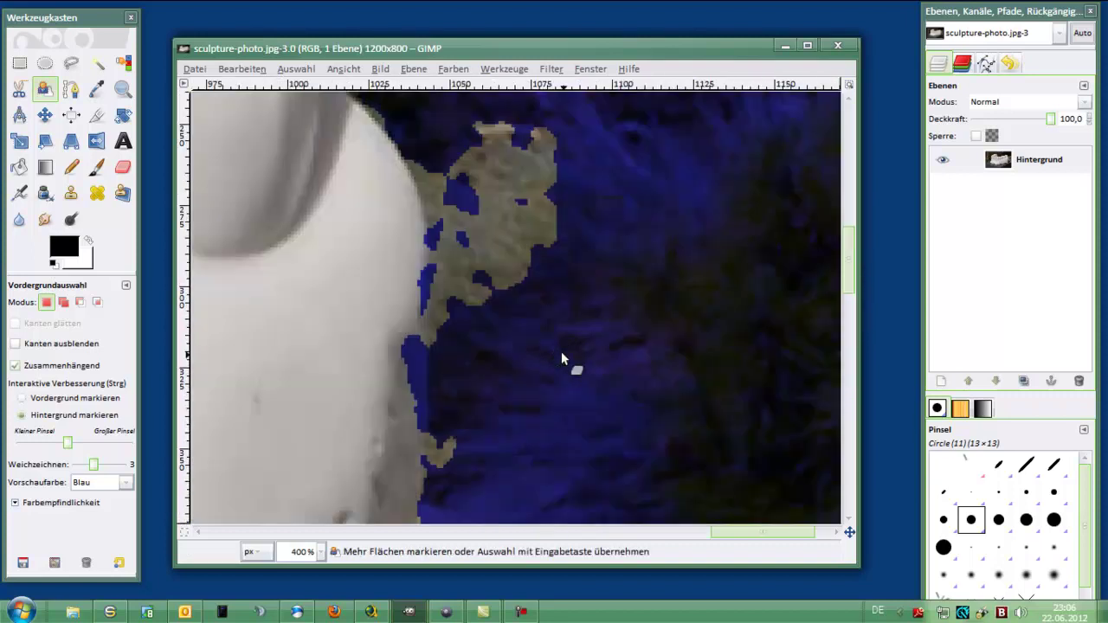
pyautogui.click(385, 106)
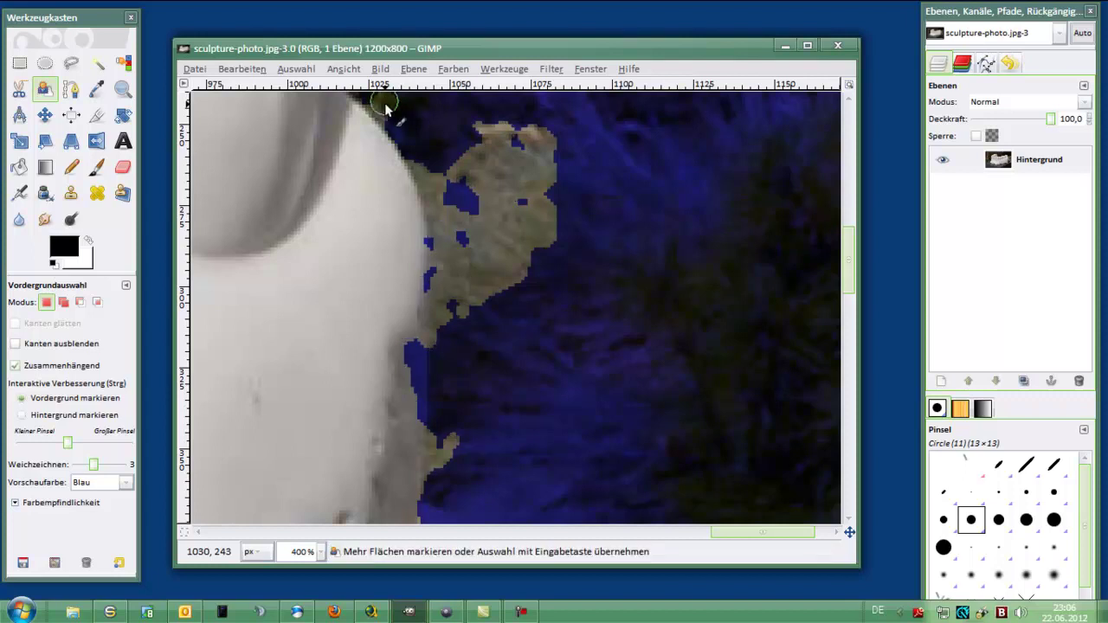
pyautogui.press('ctrl')
pyautogui.press('ctrl')
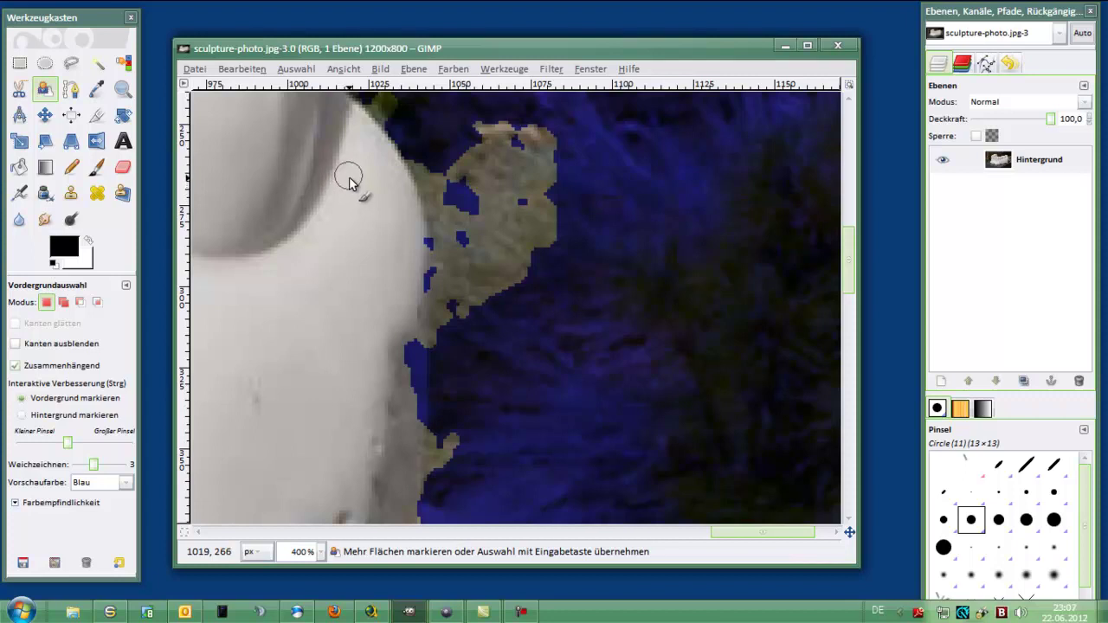
pyautogui.click(353, 179)
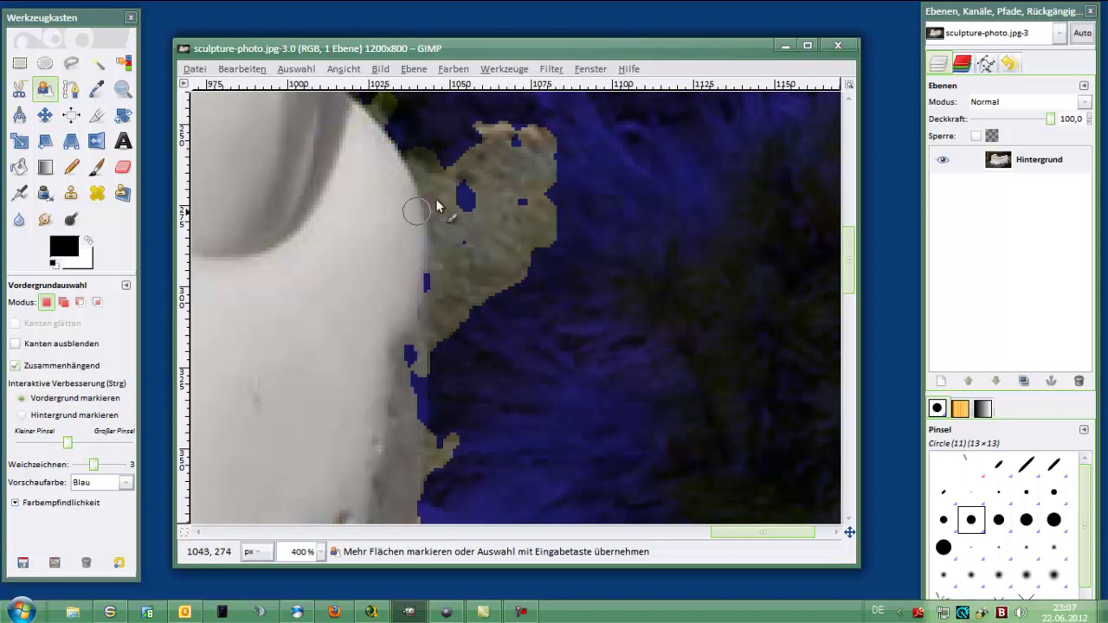
pyautogui.click(22, 416)
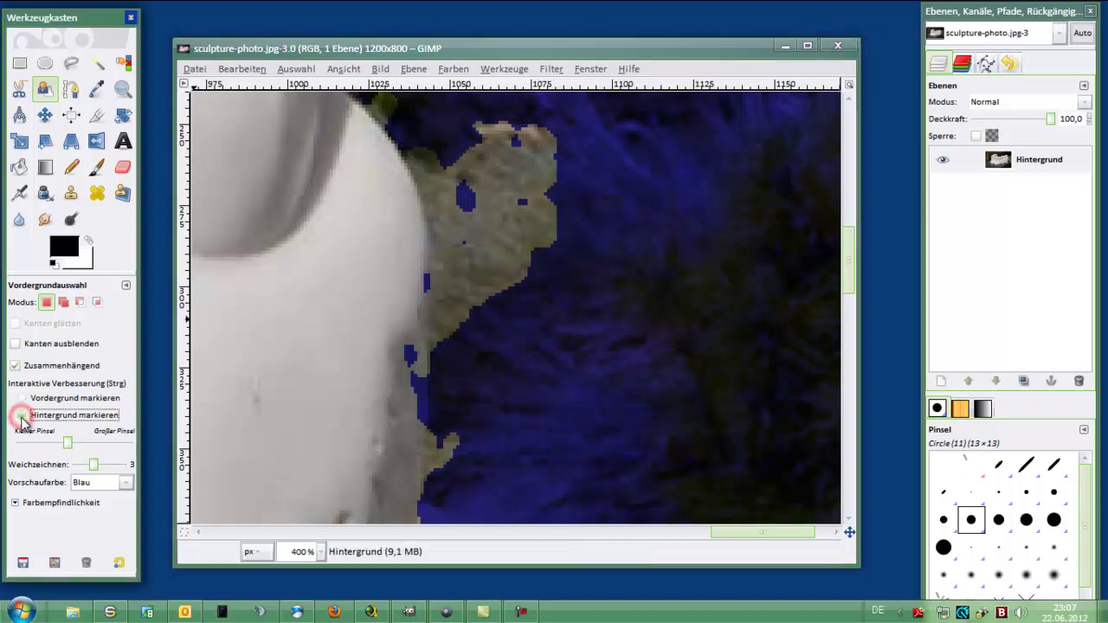
# Step: Mark the greenish plant patch as background, restore the edge strip as foreground, and recompute
pyautogui.moveTo(372, 111)
pyautogui.mouseDown()
pyautogui.moveTo(388, 107)
pyautogui.moveTo(439, 203)
pyautogui.moveTo(442, 339)
pyautogui.moveTo(547, 236)
pyautogui.moveTo(563, 168)
pyautogui.moveTo(494, 124)
pyautogui.moveTo(457, 177)
pyautogui.moveTo(474, 273)
pyautogui.moveTo(501, 257)
pyautogui.moveTo(546, 156)
pyautogui.moveTo(481, 208)
pyautogui.moveTo(508, 180)
pyautogui.moveTo(505, 240)
pyautogui.moveTo(527, 166)
pyautogui.moveTo(502, 286)
pyautogui.moveTo(514, 248)
pyautogui.mouseUp()
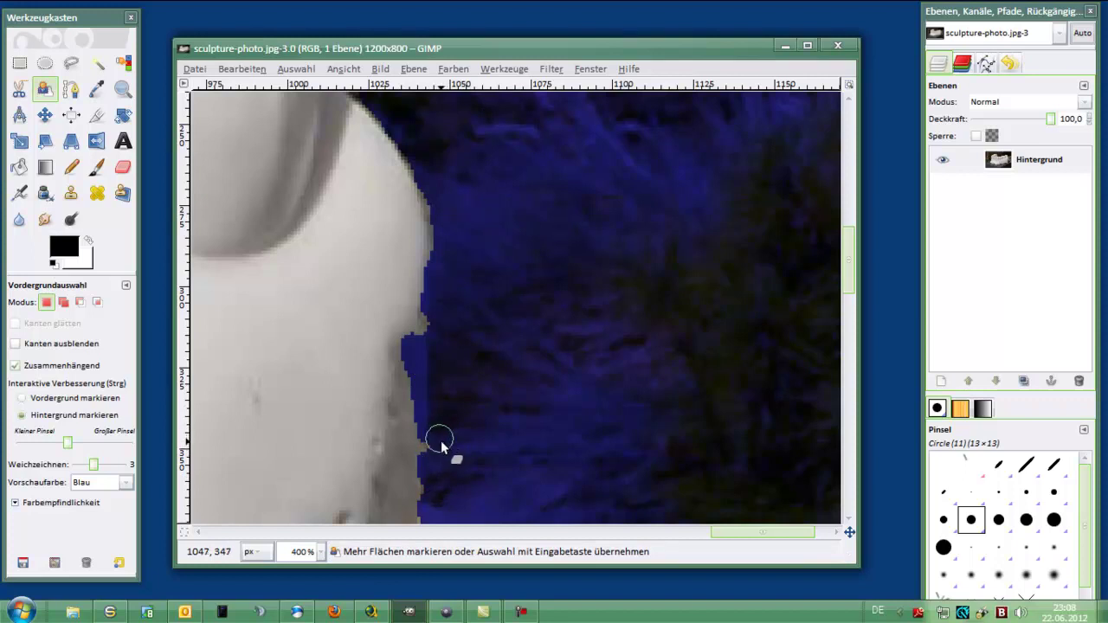
pyautogui.moveTo(439, 443); pyautogui.dragTo(437, 460)
pyautogui.click(22, 398)
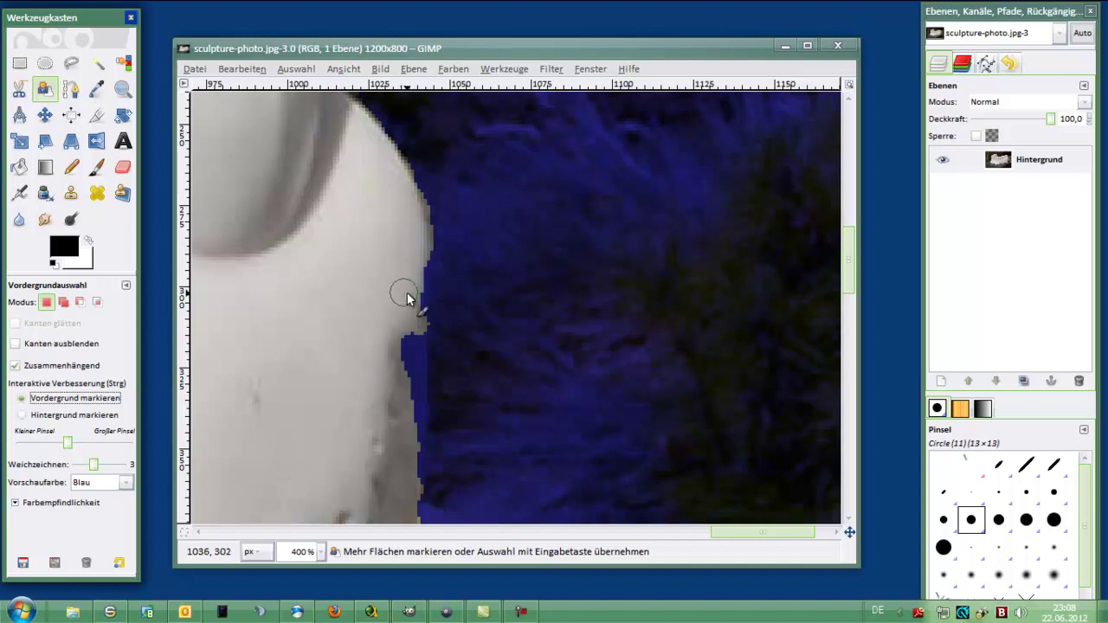
pyautogui.moveTo(407, 297); pyautogui.dragTo(400, 490)
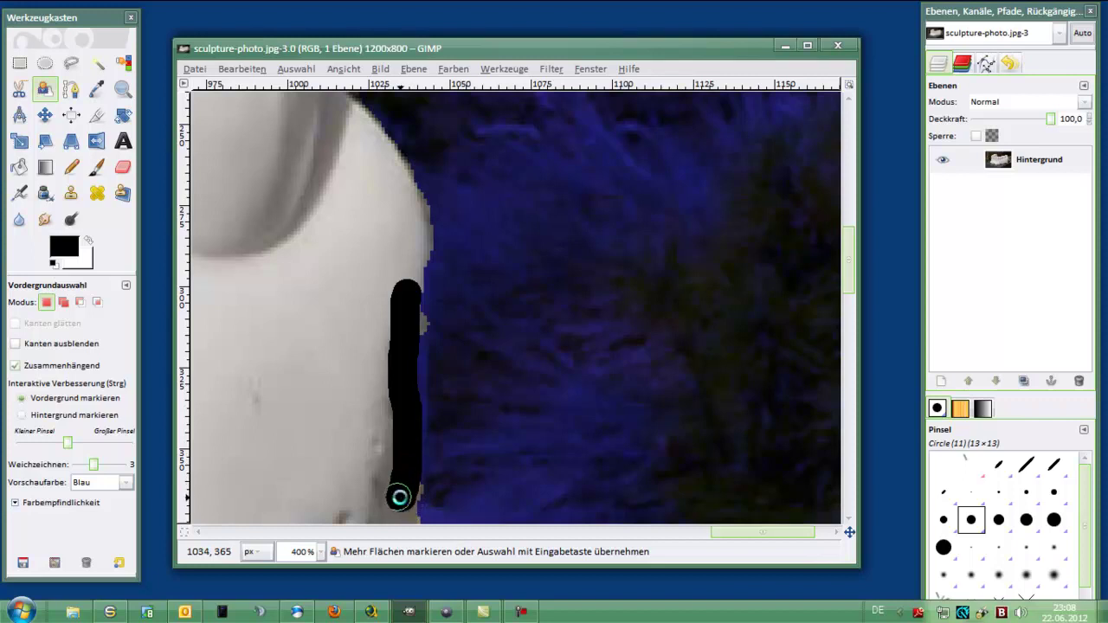
pyautogui.press('Return')
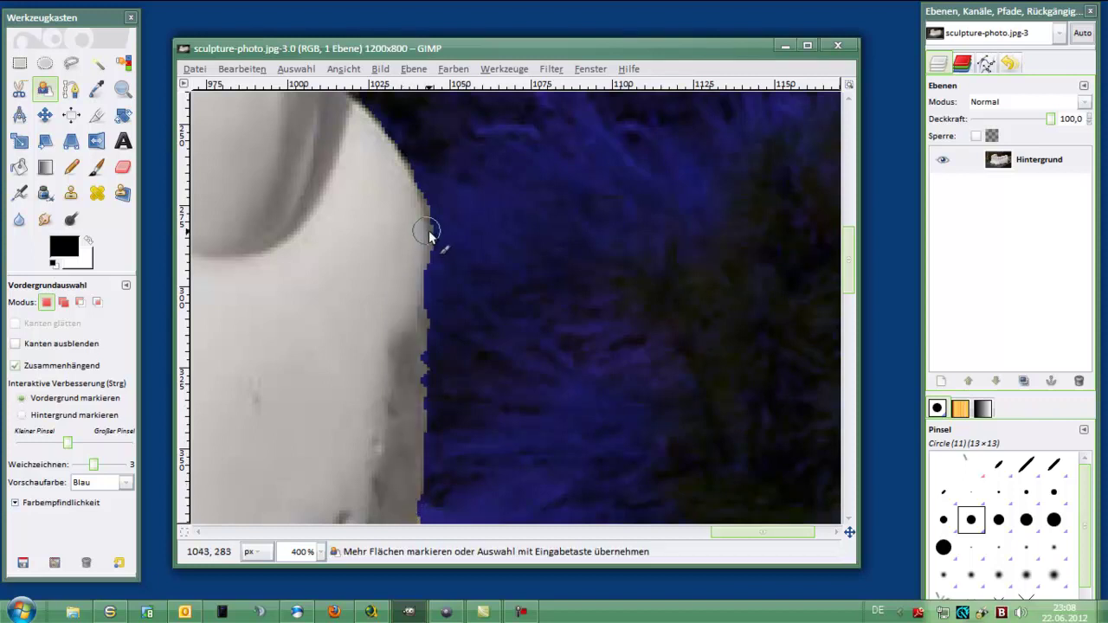
# Step: Zoom around to inspect the finished extraction of the whole sculpture
pyautogui.press('ctrl')
pyautogui.scroll(-2, 630, 319)
pyautogui.scroll(-2, 605, 318)
pyautogui.scroll(-1, 597, 317)
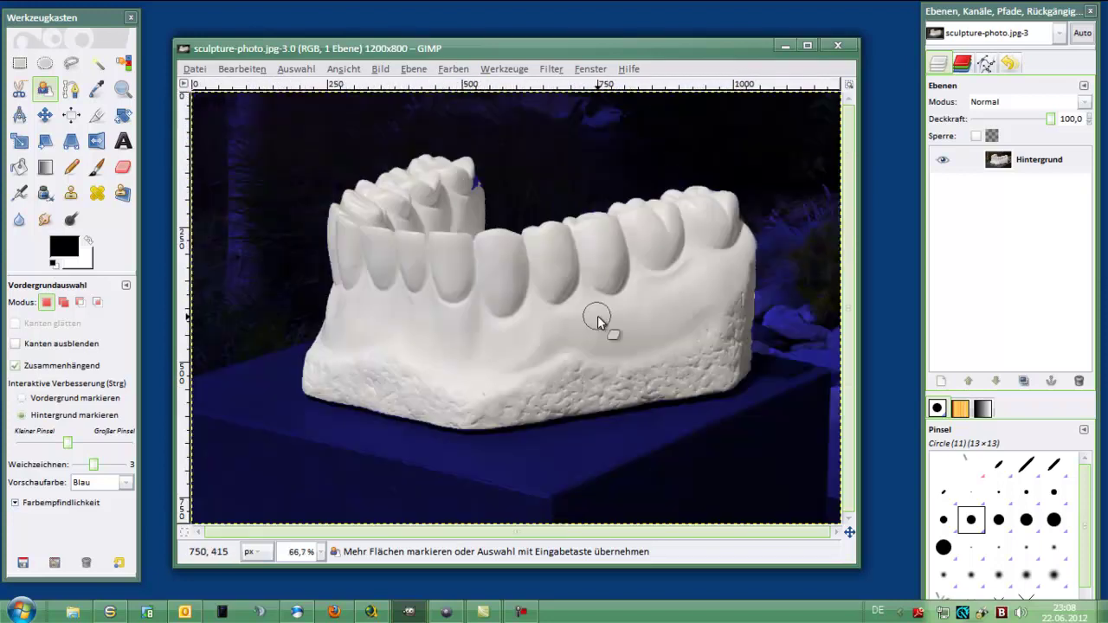
pyautogui.scroll(-1, 597, 315)
pyautogui.scroll(1, 597, 315)
pyautogui.press('ctrl')
pyautogui.scroll(2, 620, 313)
pyautogui.scroll(1, 619, 313)
pyautogui.scroll(-2, 616, 327)
pyautogui.scroll(-1, 616, 327)
pyautogui.scroll(1, 616, 327)
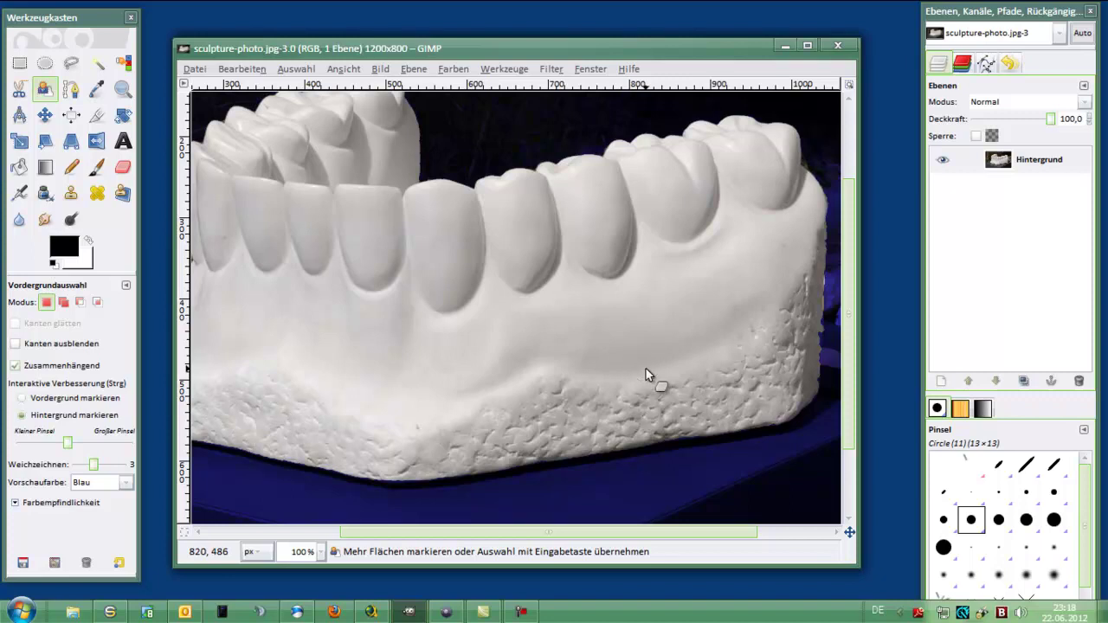
# Step: Return to foreground marking and raise the Weichzeichnen edge smoothing from 3 to 5
pyautogui.press('ctrl')
pyautogui.click(97, 468)
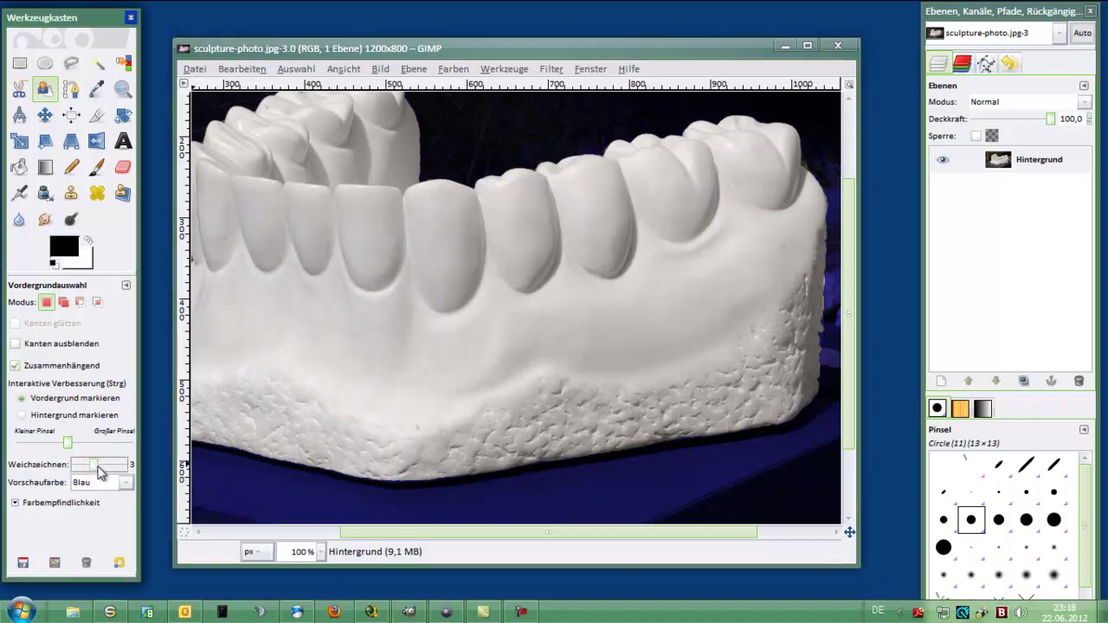
pyautogui.moveTo(99, 471); pyautogui.dragTo(108, 465)
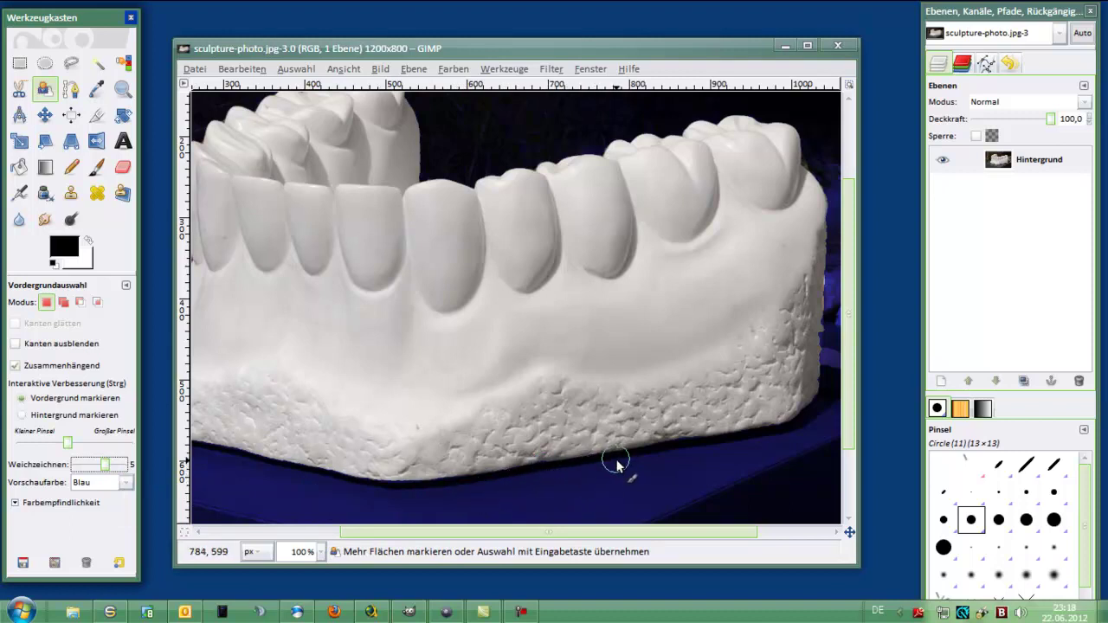
# Step: Zoom in on the sculpture's textured lower edge, then zoom back out
pyautogui.scroll(3, 615, 465)
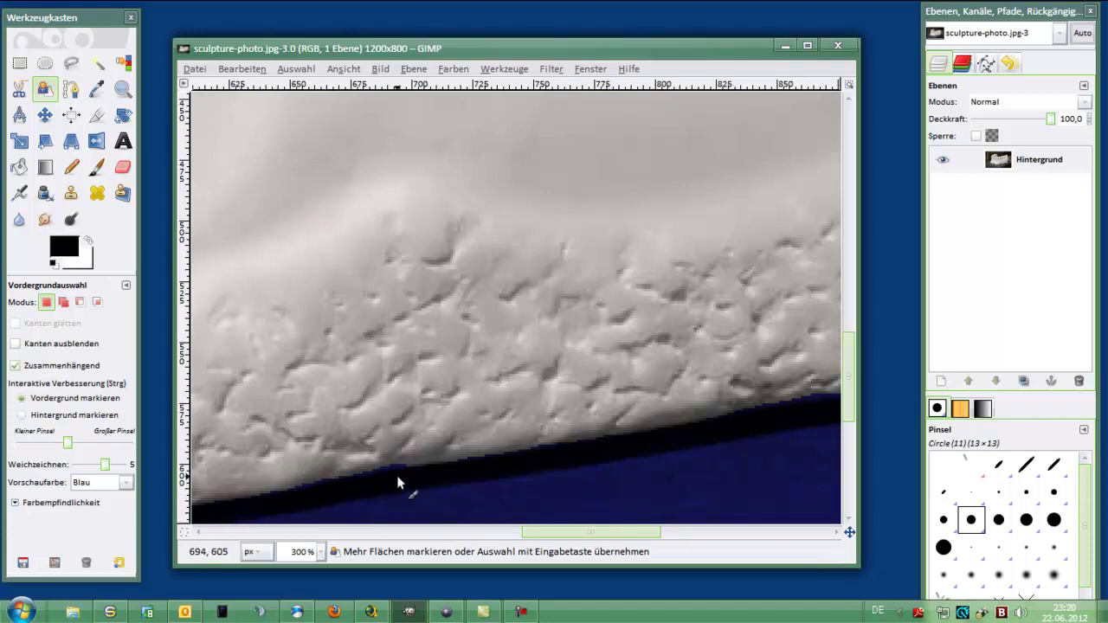
pyautogui.press('-')
pyautogui.press('-')
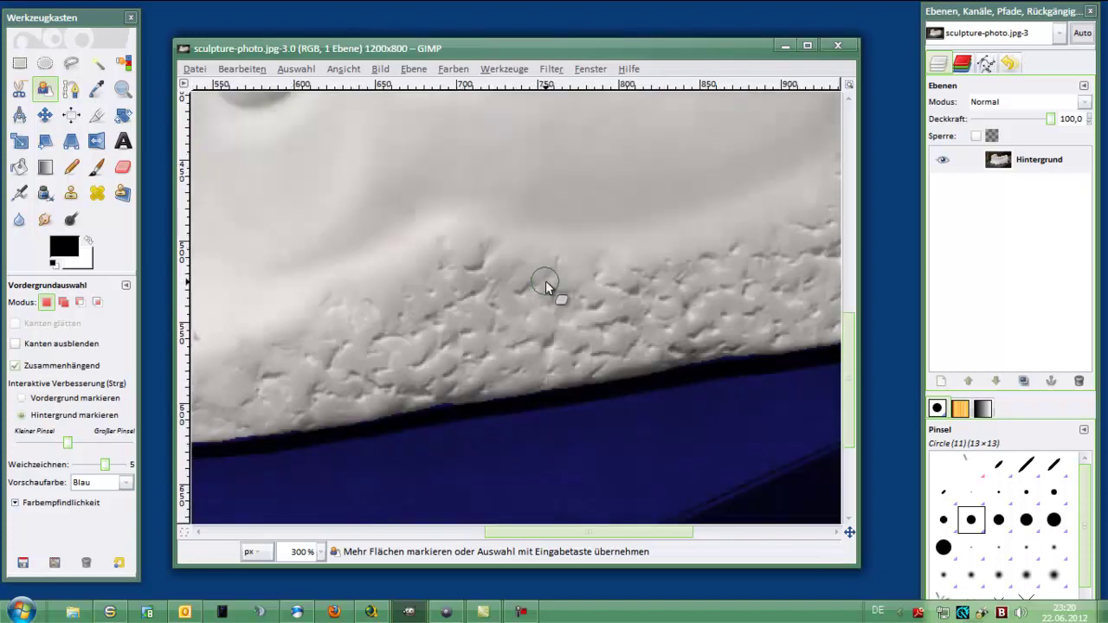
pyautogui.press('-')
pyautogui.press('-')
pyautogui.press('-')
pyautogui.press('+')
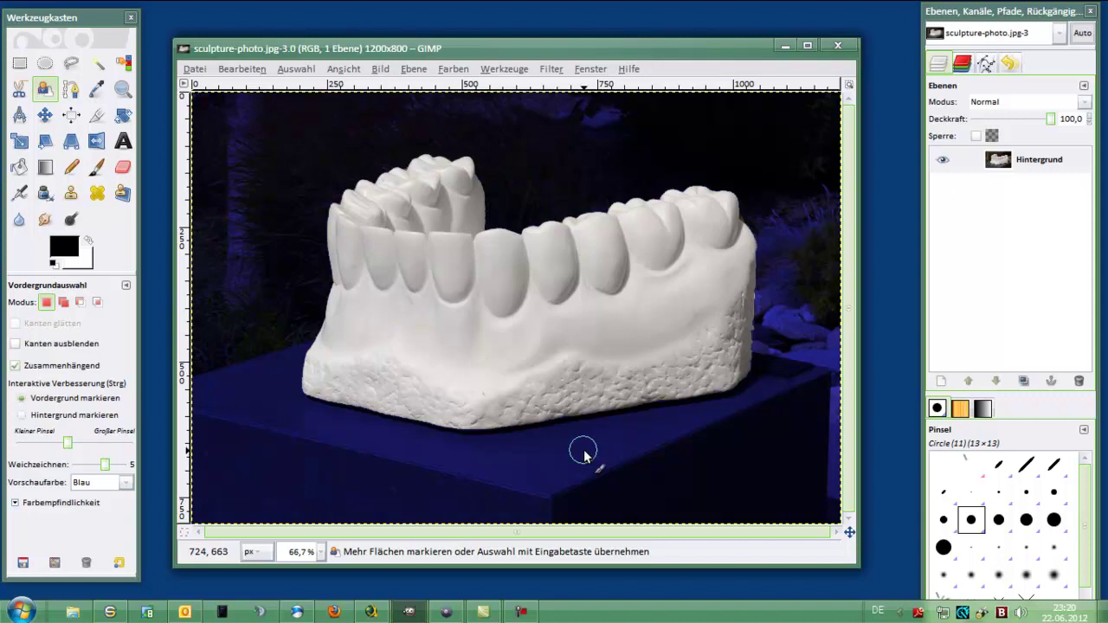
# Step: Apply the foreground extraction as a selection and display it as a red quick mask
pyautogui.press('Return')
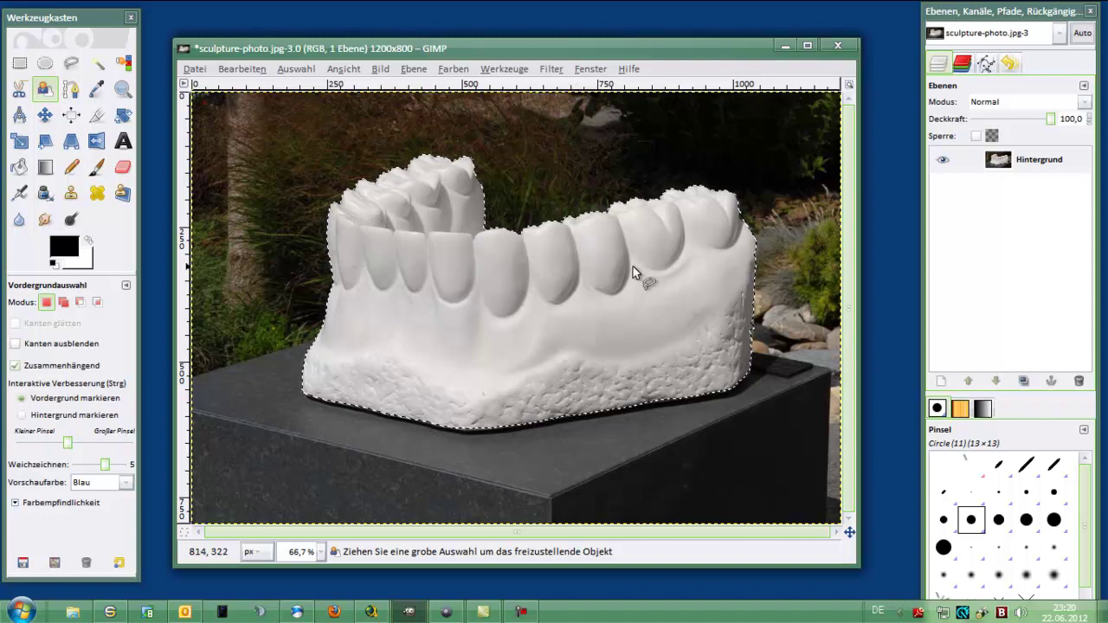
pyautogui.click(184, 533)
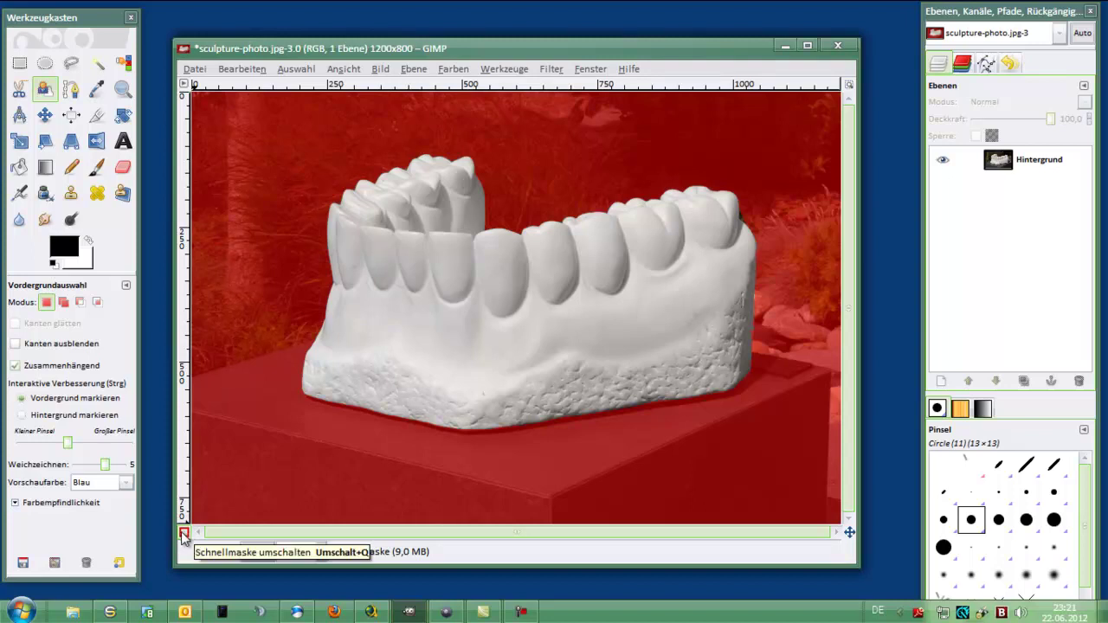
# Step: Toggle quick mask off and on, then zoom to 800% on the sculpture's right edge
pyautogui.click(184, 534)
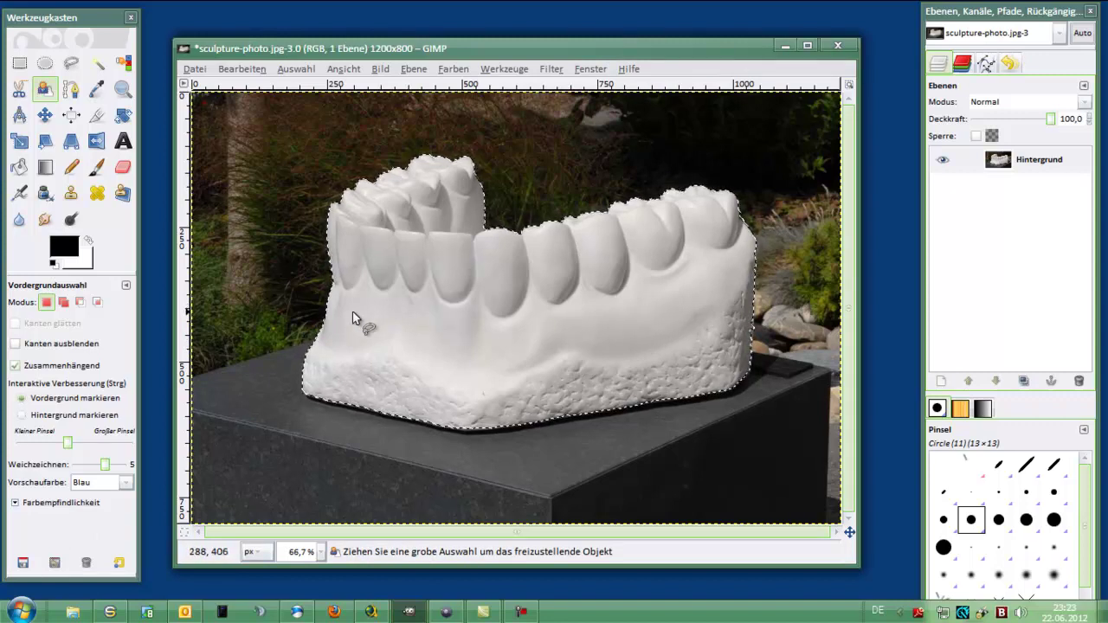
pyautogui.click(184, 533)
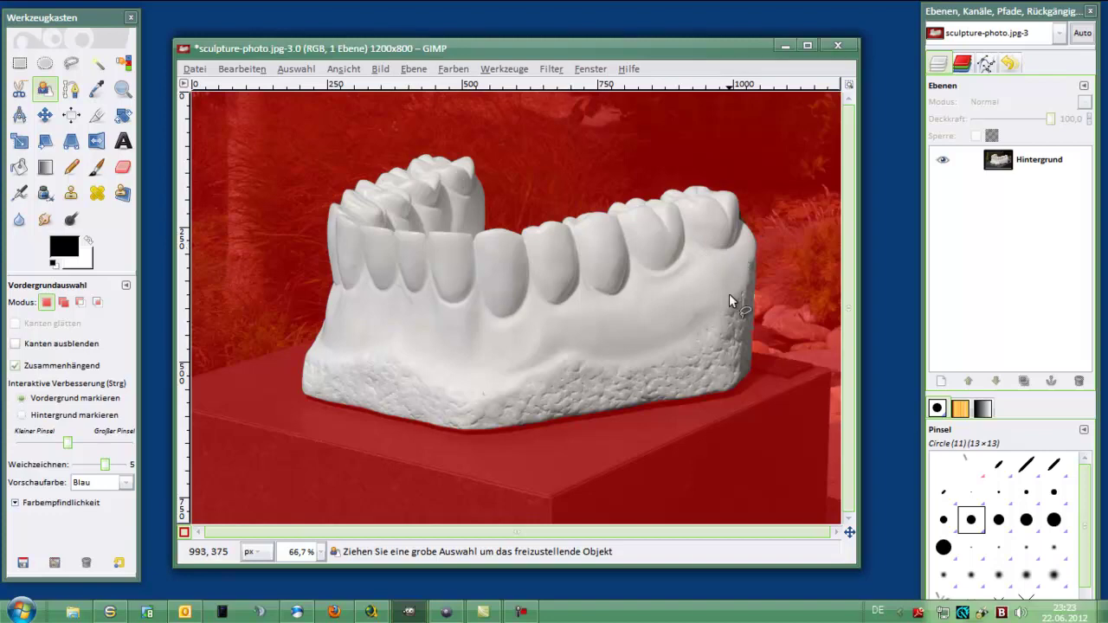
pyautogui.keyDown('ctrl'); pyautogui.scroll(2, 704, 361); pyautogui.keyUp('ctrl')
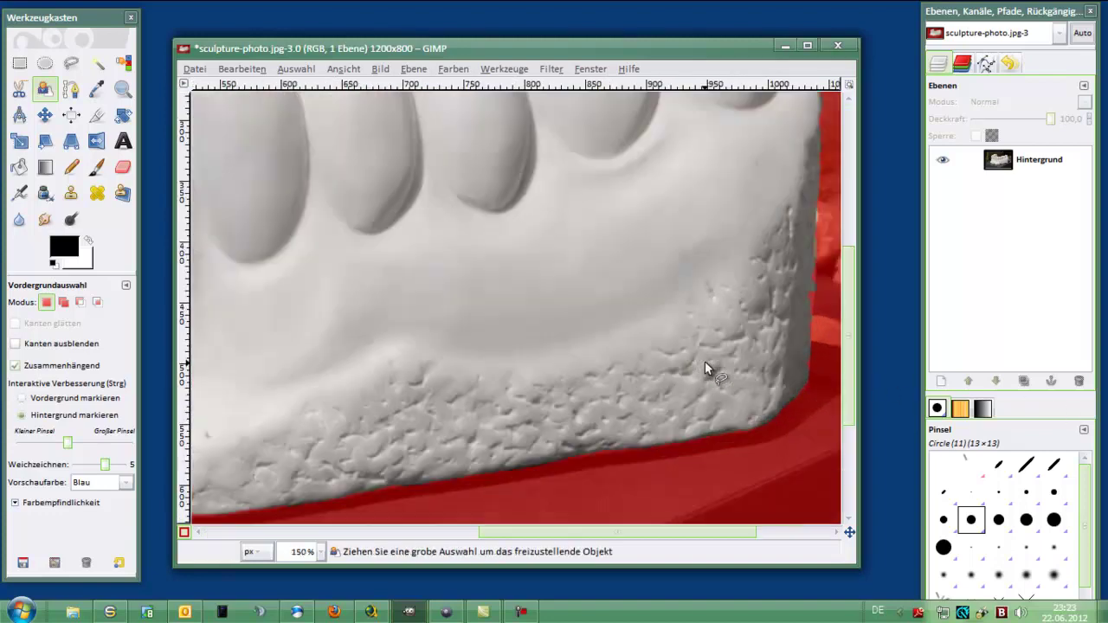
pyautogui.scroll(3, 705, 361)
pyautogui.scroll(2, 704, 361)
pyautogui.moveTo(848, 357); pyautogui.dragTo(848, 250)
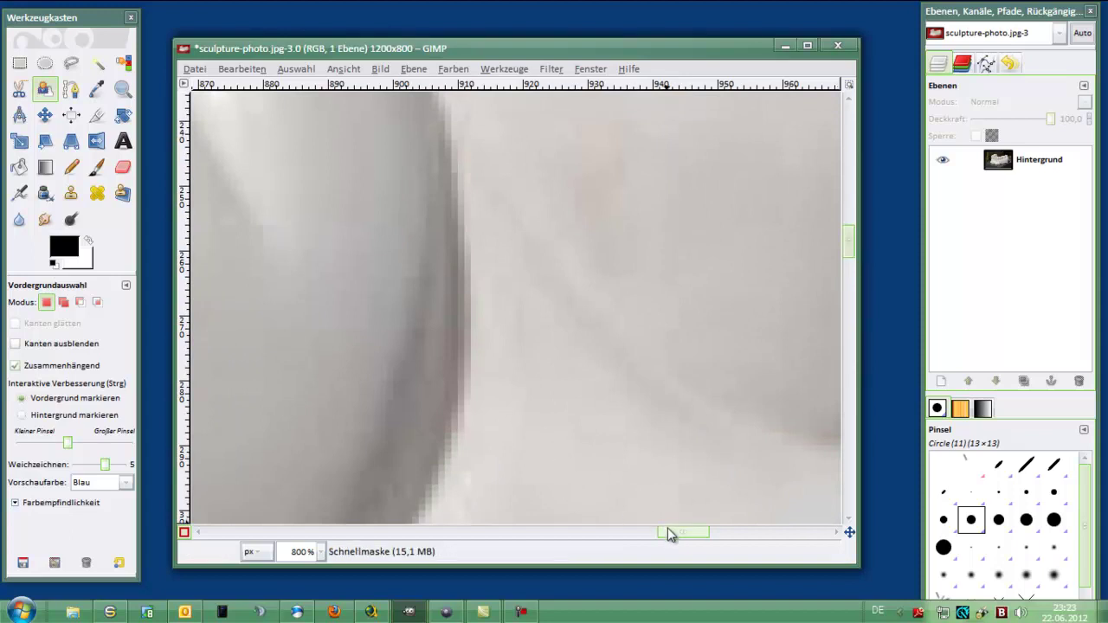
pyautogui.moveTo(667, 530); pyautogui.dragTo(730, 533)
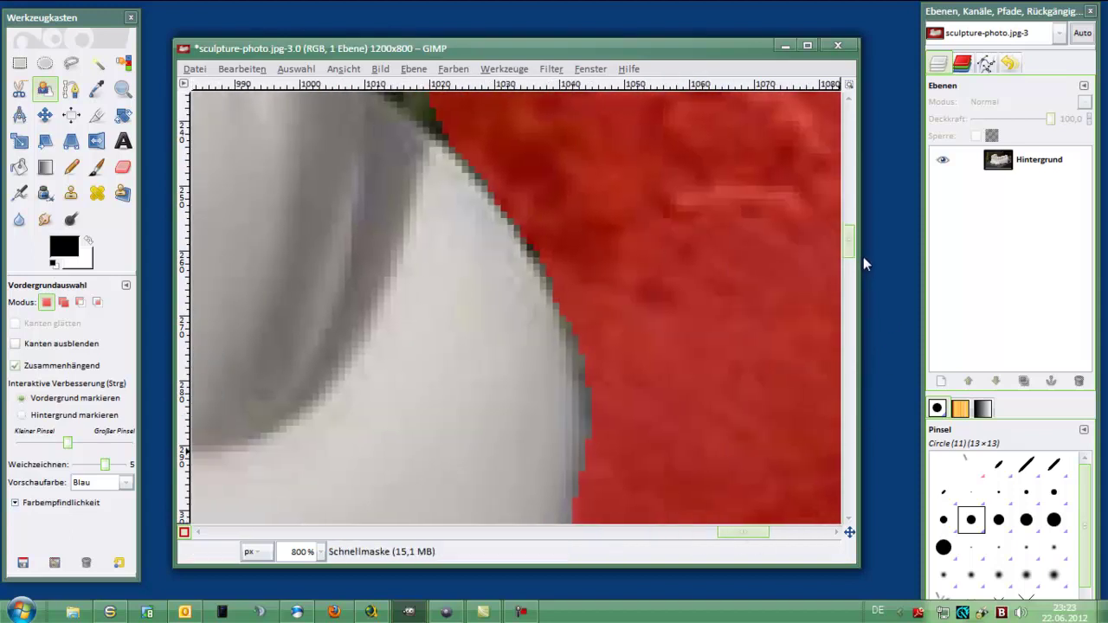
pyautogui.moveTo(852, 250); pyautogui.dragTo(849, 222)
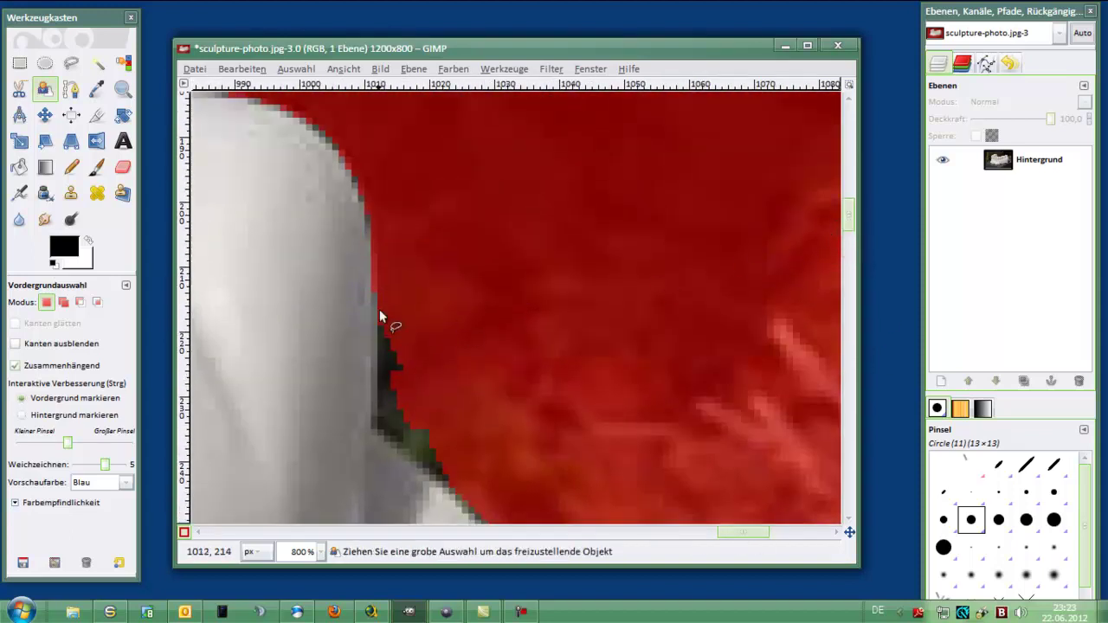
# Step: Paint the dark edge pixels black with a 0,12-scaled Pencil, then zoom back out
pyautogui.click(73, 169)
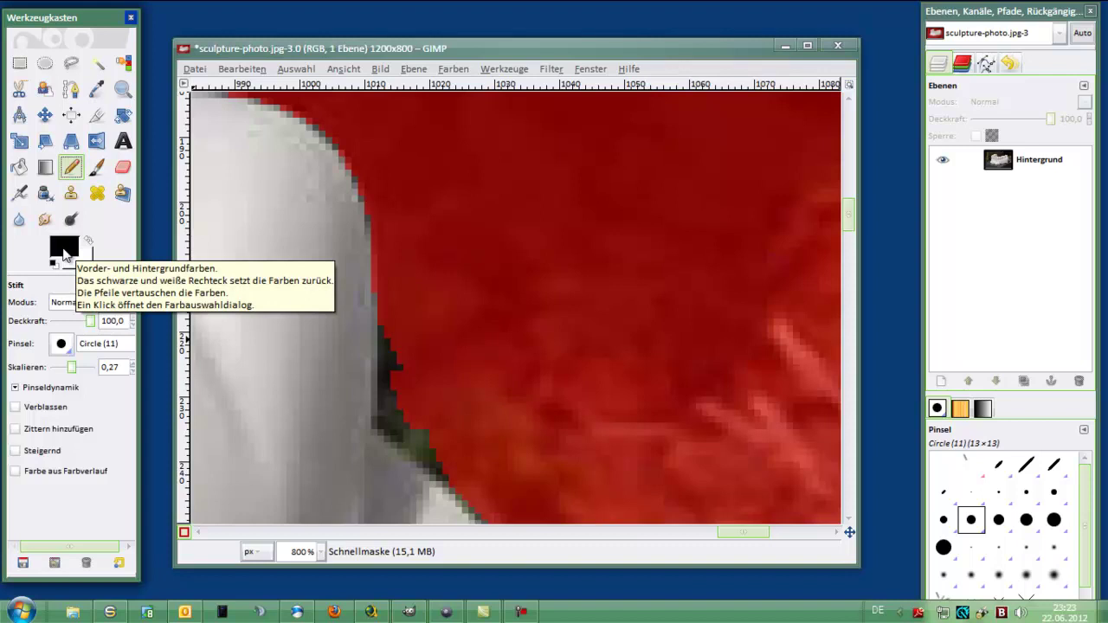
pyautogui.moveTo(72, 371); pyautogui.dragTo(67, 371)
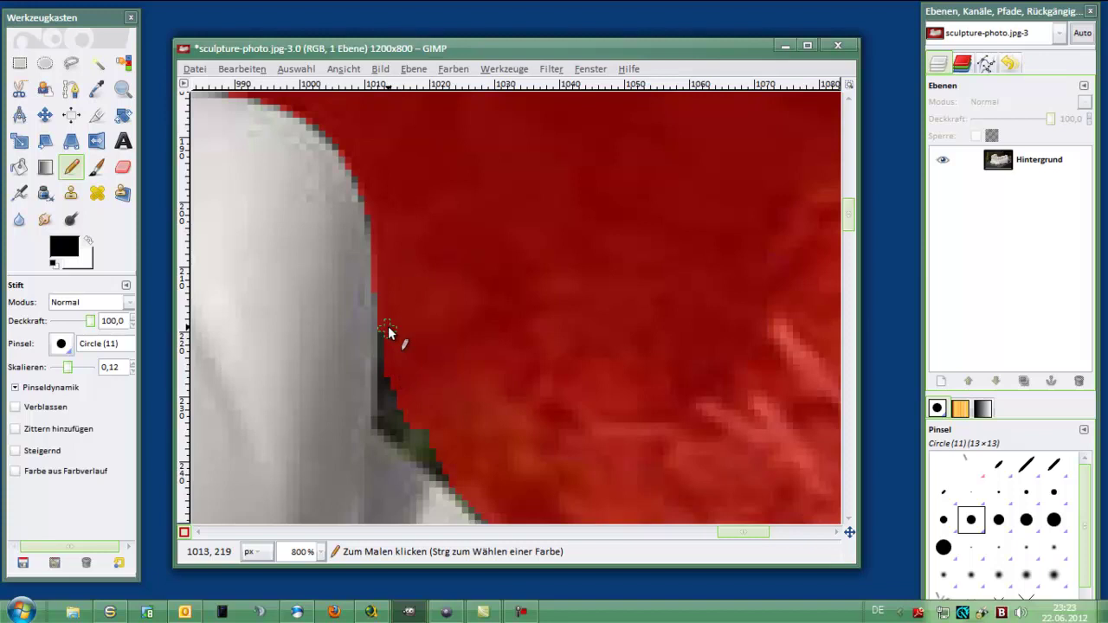
pyautogui.hotkey('ctrl', 'z')
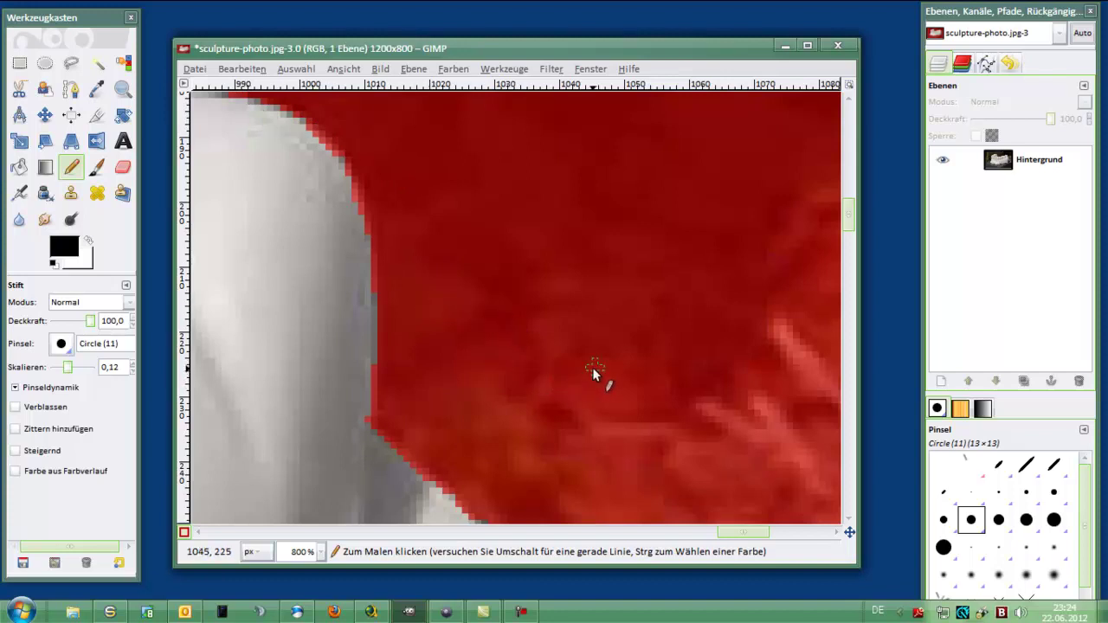
pyautogui.scroll(-3, 625, 321)
pyautogui.scroll(-3, 625, 321)
pyautogui.scroll(-3, 626, 321)
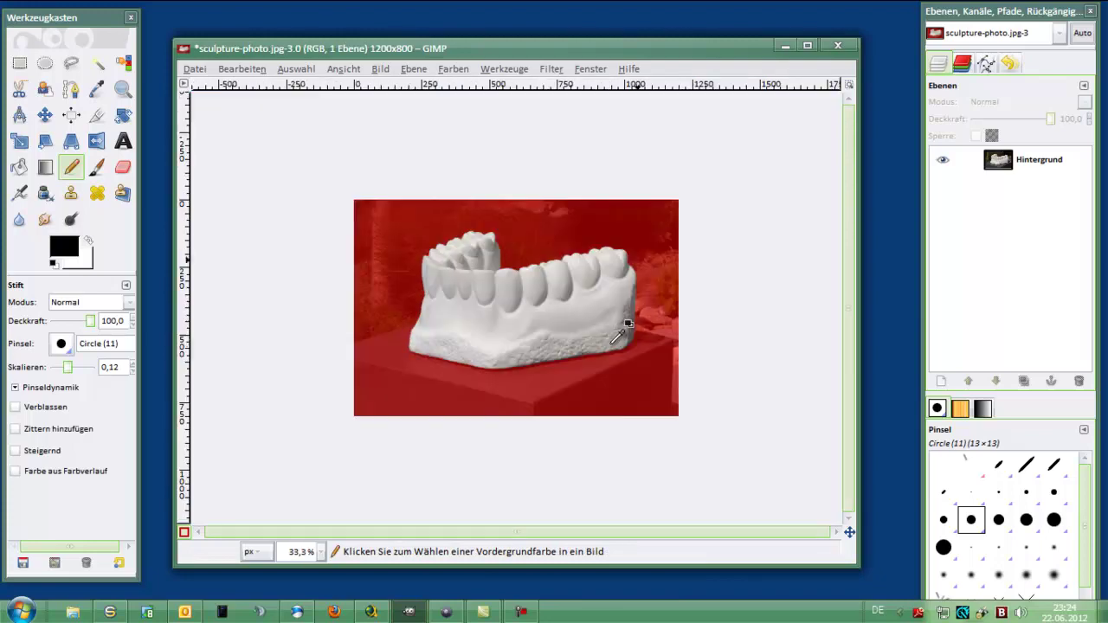
pyautogui.scroll(3, 626, 324)
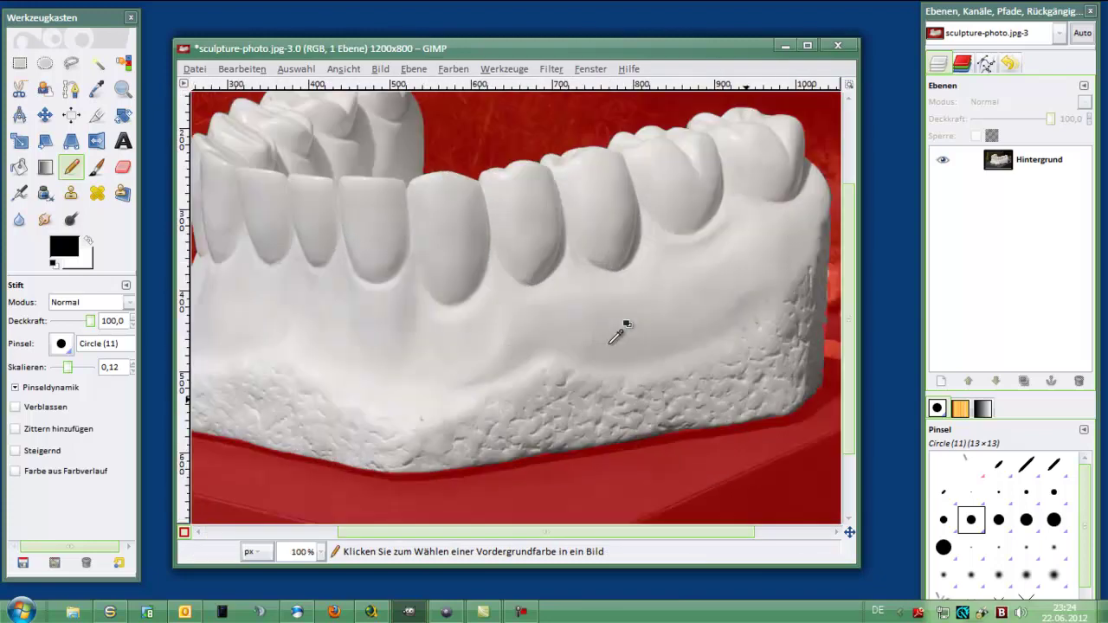
# Step: Turn the quick mask off to leave the refined teeth selection, then open the Ebene menu
pyautogui.click(185, 532)
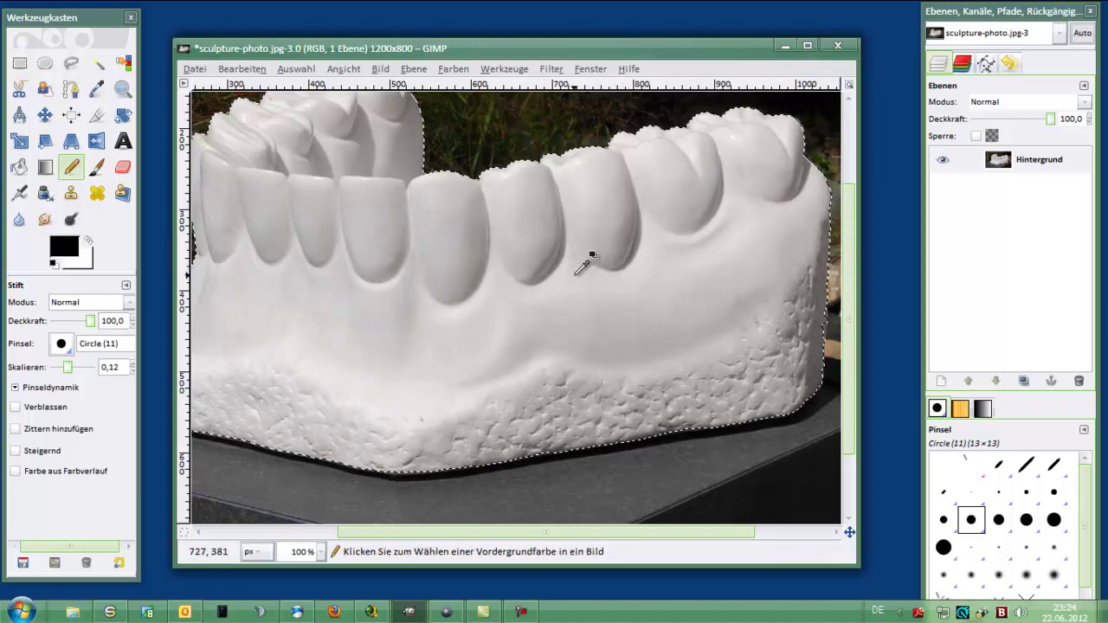
pyautogui.keyDown('ctrl'); pyautogui.scroll(-2, 580, 268); pyautogui.keyUp('ctrl')
pyautogui.keyDown('ctrl'); pyautogui.scroll(1, 582, 266); pyautogui.keyUp('ctrl')
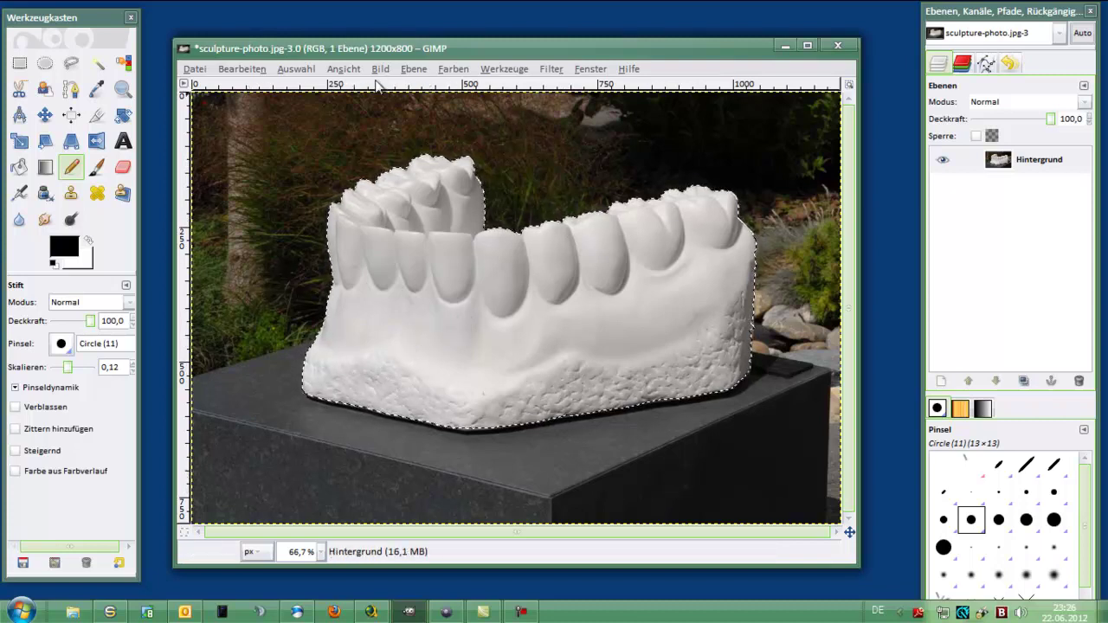
pyautogui.click(412, 69)
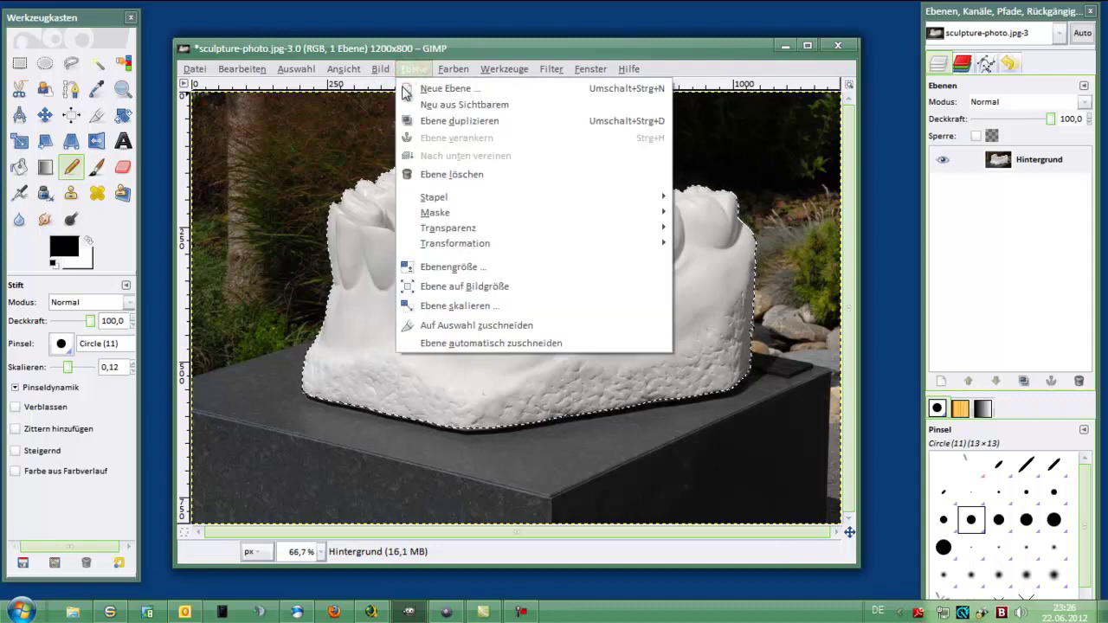
pyautogui.moveTo(485, 213)
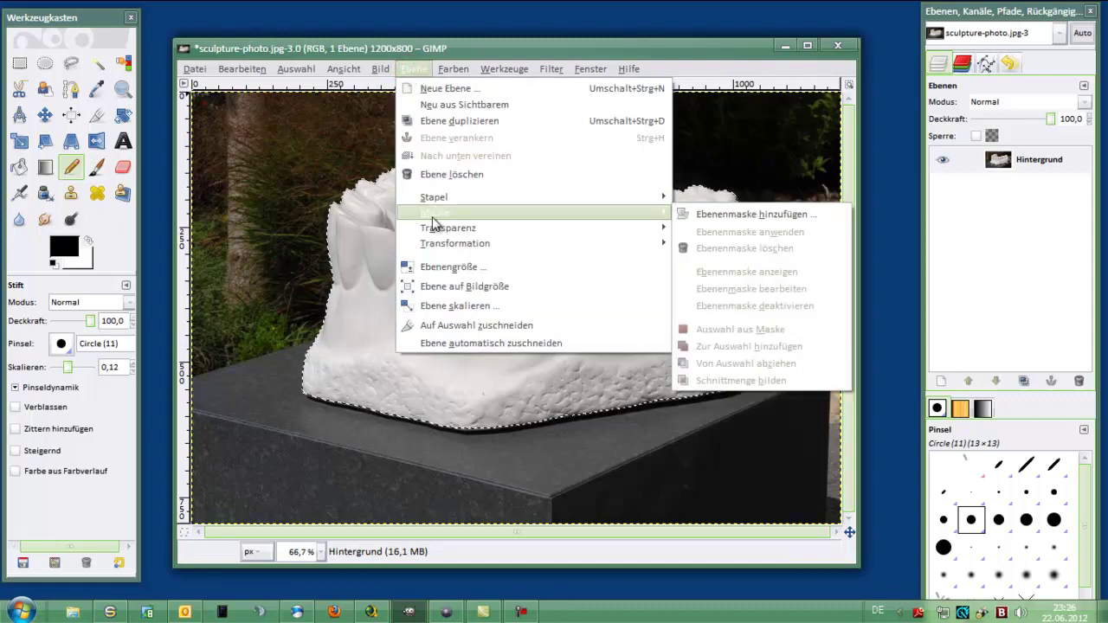
# Step: Add a layer mask initialised from 'Auswahl' (the selection) to the Hintergrund layer
pyautogui.click(735, 217)
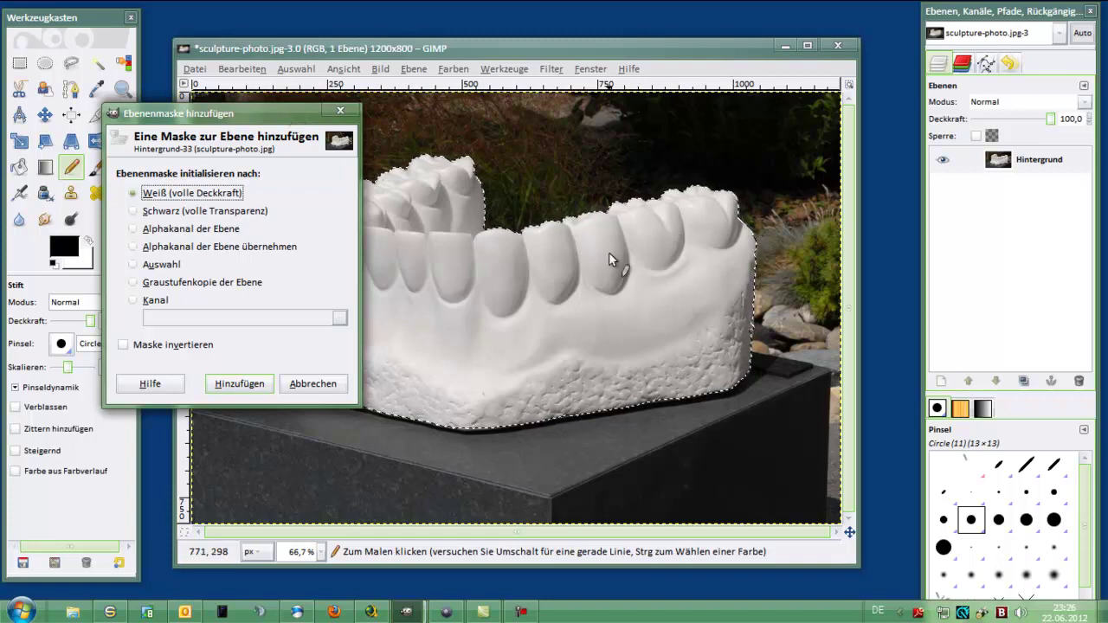
pyautogui.click(132, 267)
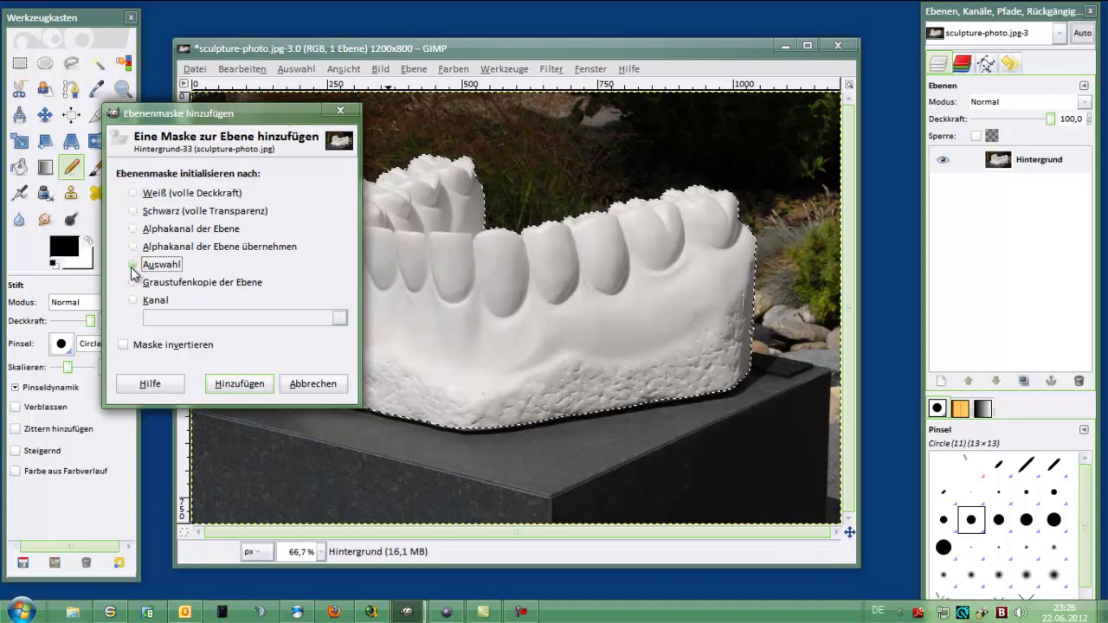
pyautogui.click(242, 387)
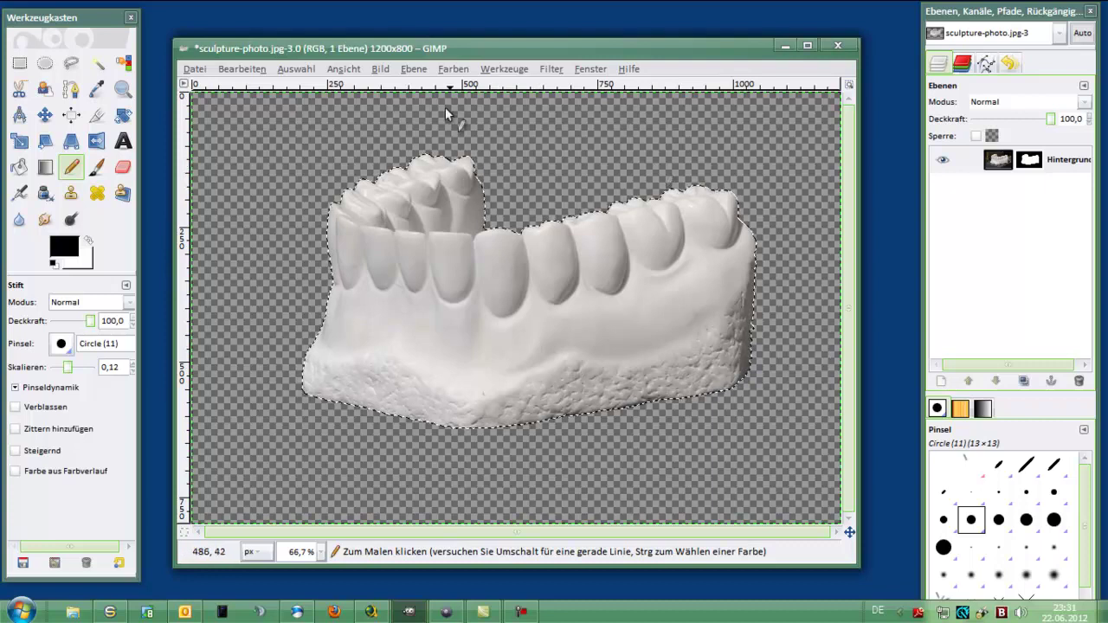
# Step: Clear the selection with Auswahl > Nichts auswählen
pyautogui.click(302, 69)
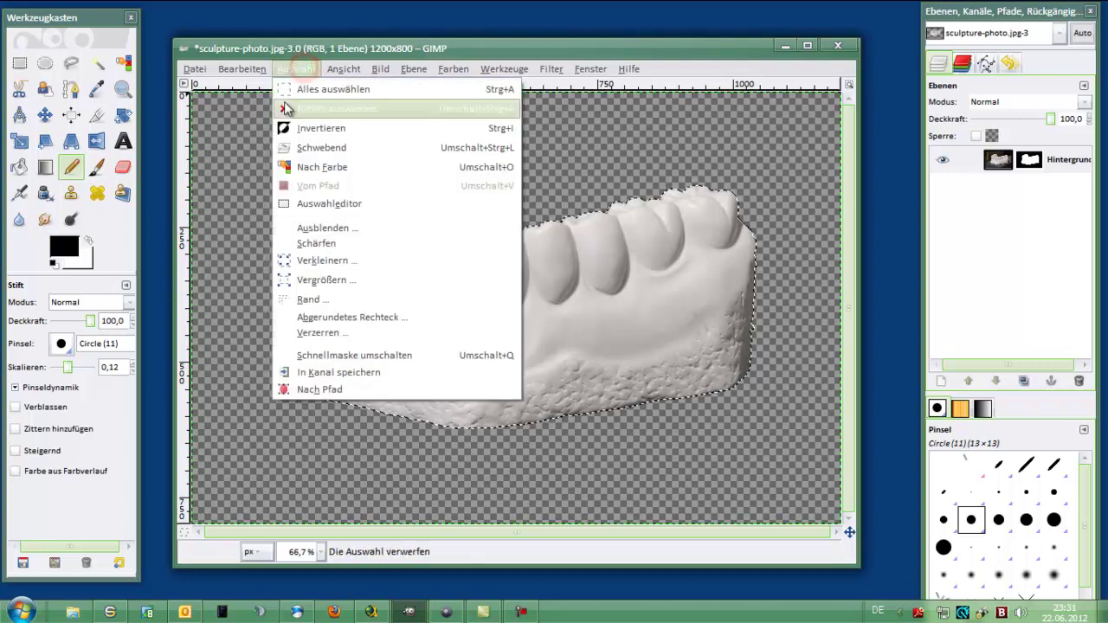
pyautogui.click(337, 108)
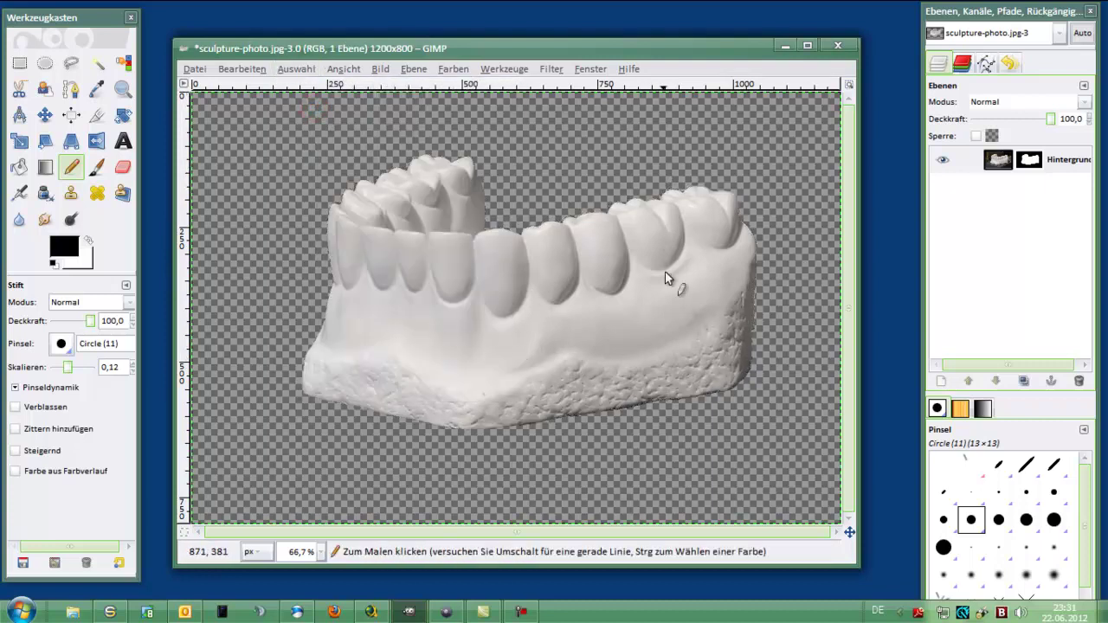